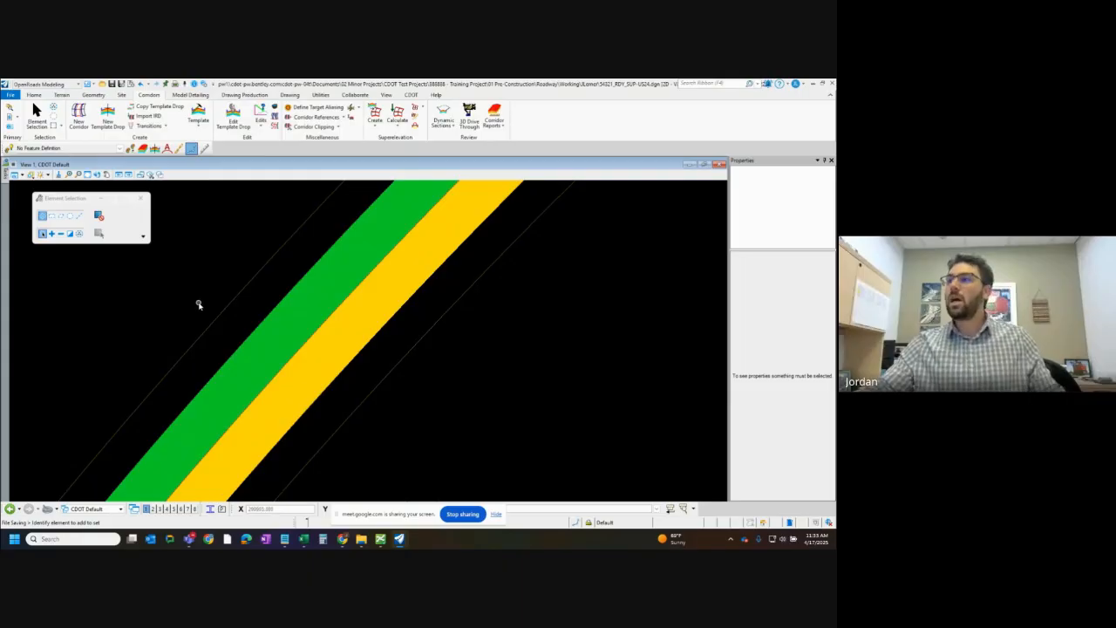
Start Calculate Superelevation and check the rules file path and the alternative rules files, keeping AASHTO_2018.xml
{"action": "left_click", "coordinate": [398, 124]}
{"action": "left_click", "coordinate": [427, 139]}
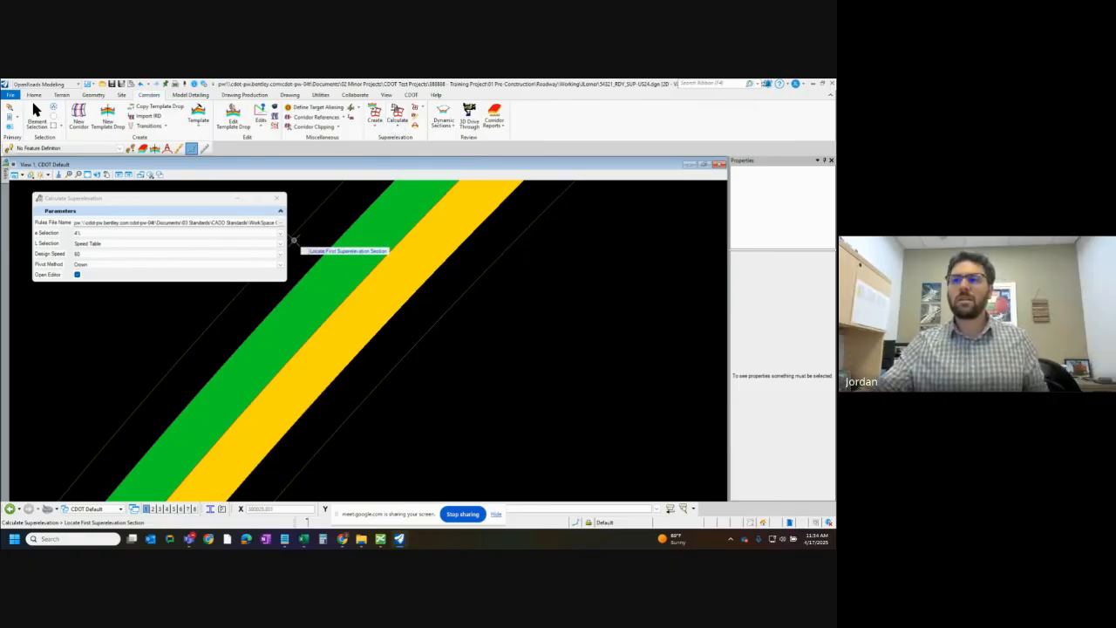
{"action": "left_click", "coordinate": [242, 223]}
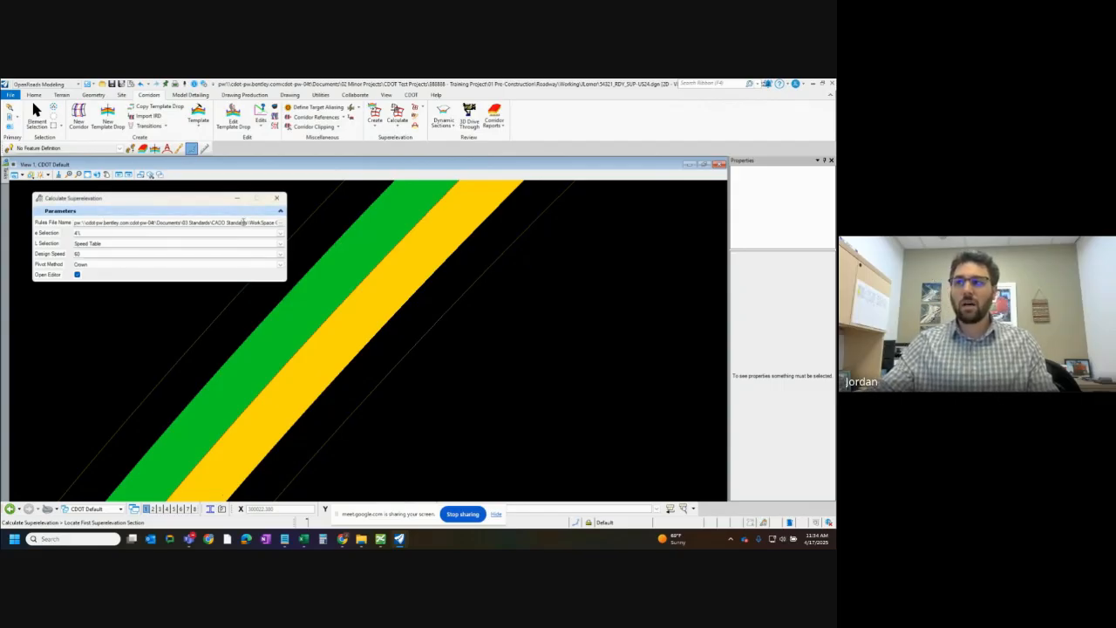
{"action": "left_click_drag", "start_coordinate": [216, 220], "coordinate": [257, 222]}
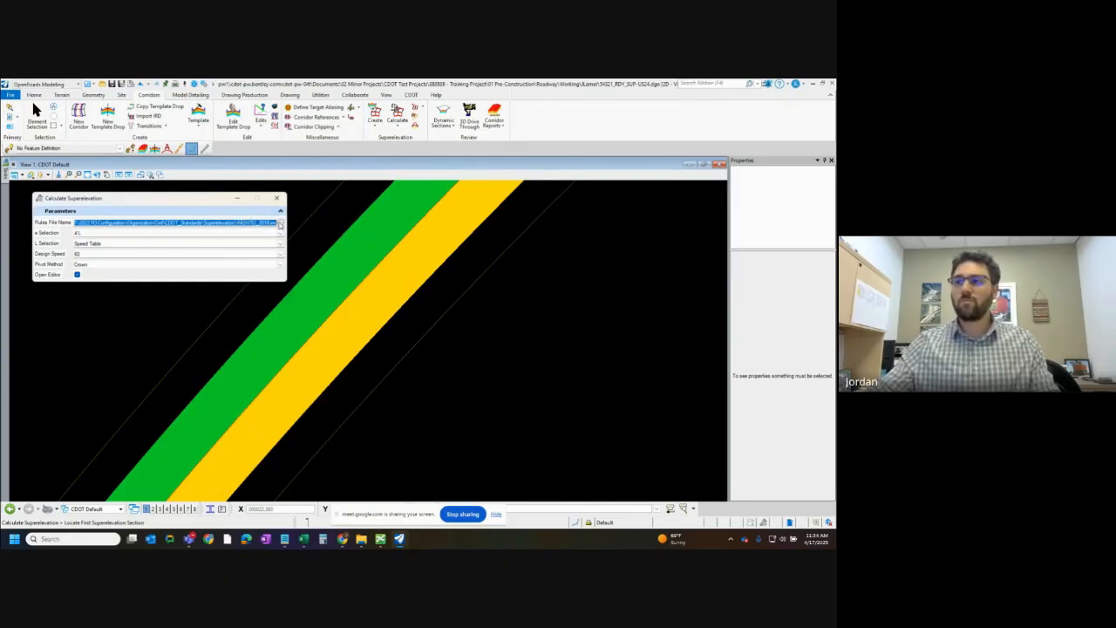
{"action": "left_click", "coordinate": [268, 222]}
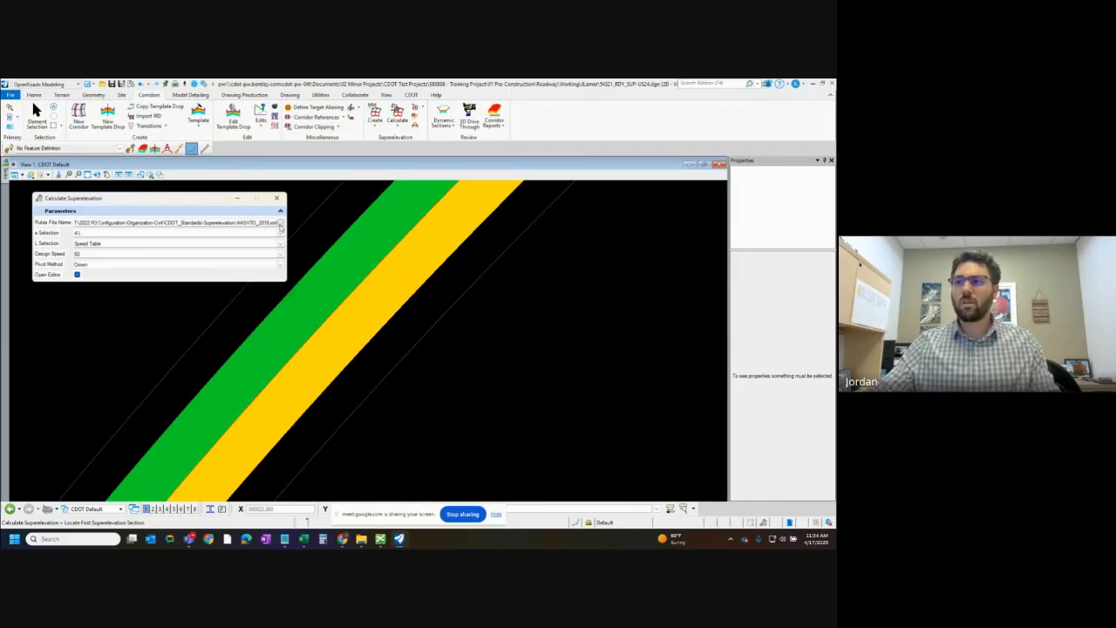
{"action": "left_click", "coordinate": [281, 223]}
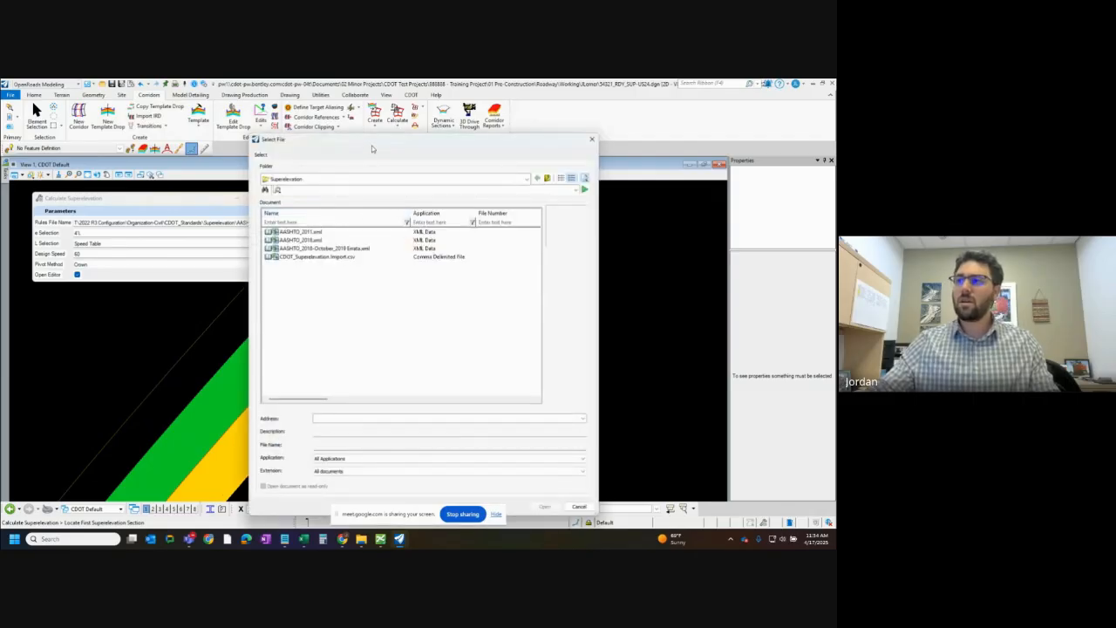
{"action": "left_click_drag", "start_coordinate": [371, 146], "coordinate": [330, 143]}
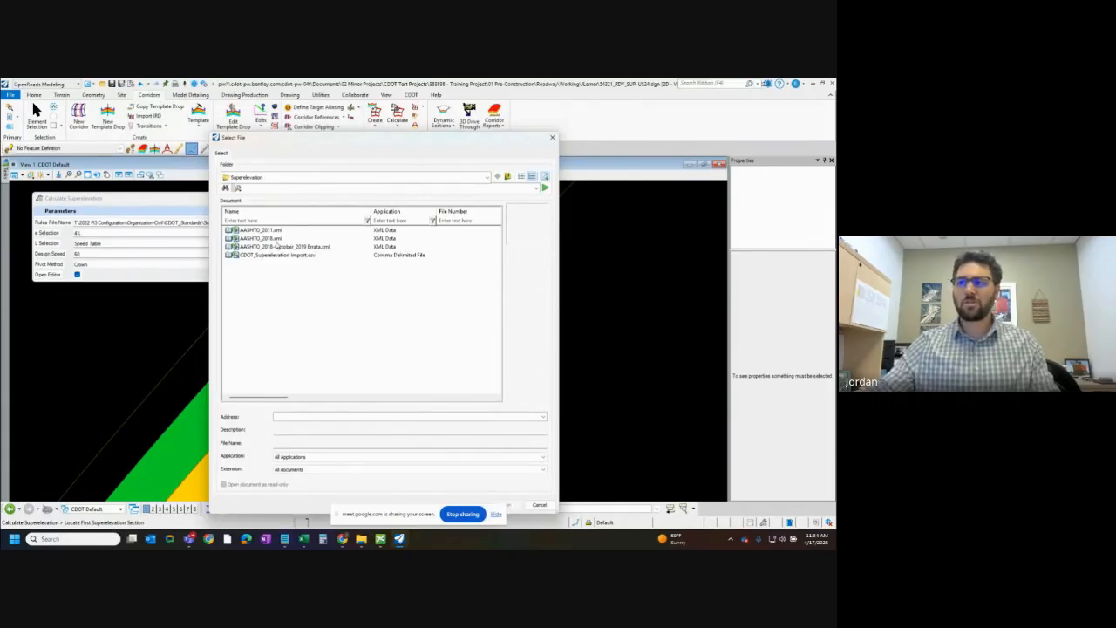
{"action": "left_click", "coordinate": [540, 504]}
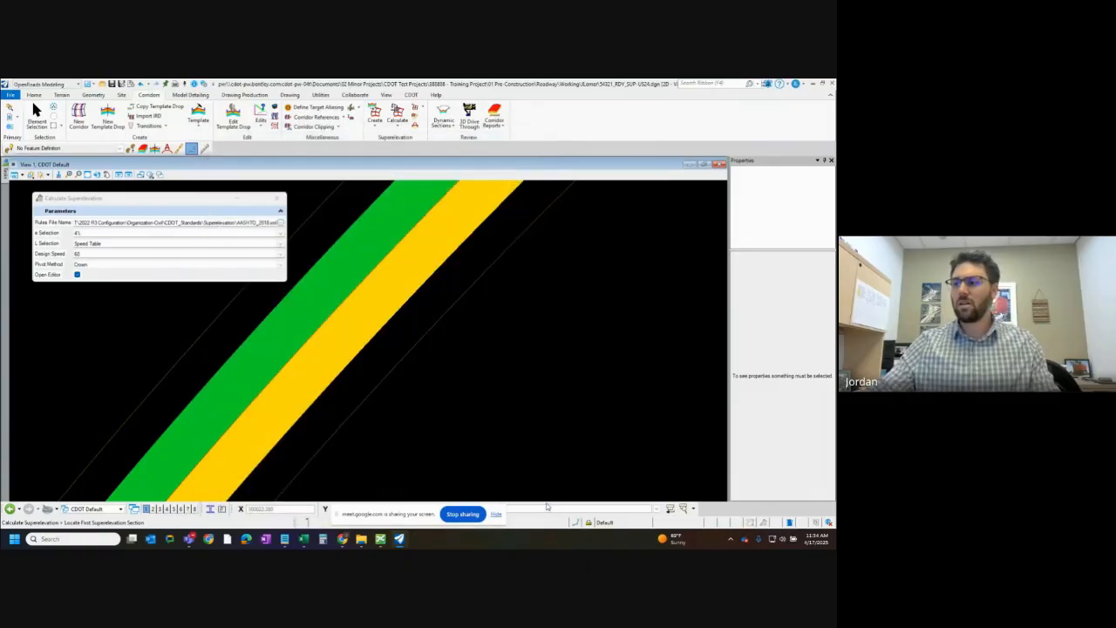
{"action": "left_click", "coordinate": [388, 311]}
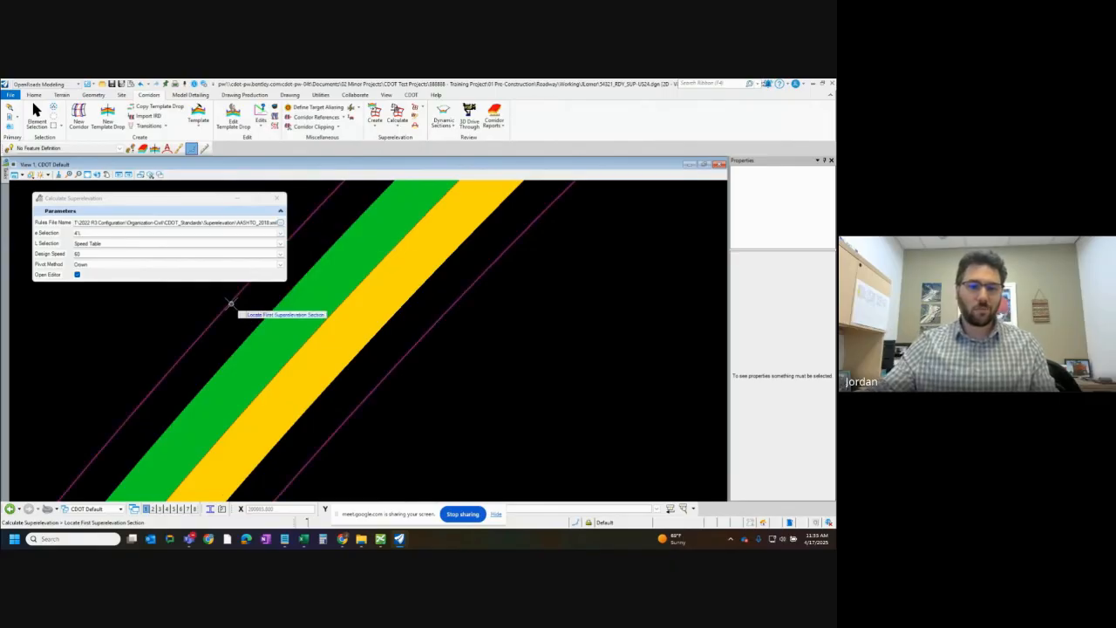
Review the e Selection, L Selection and Pivot Method options, keeping 4%, Speed Table and Crown
{"action": "left_click", "coordinate": [280, 234]}
{"action": "left_click", "coordinate": [225, 242]}
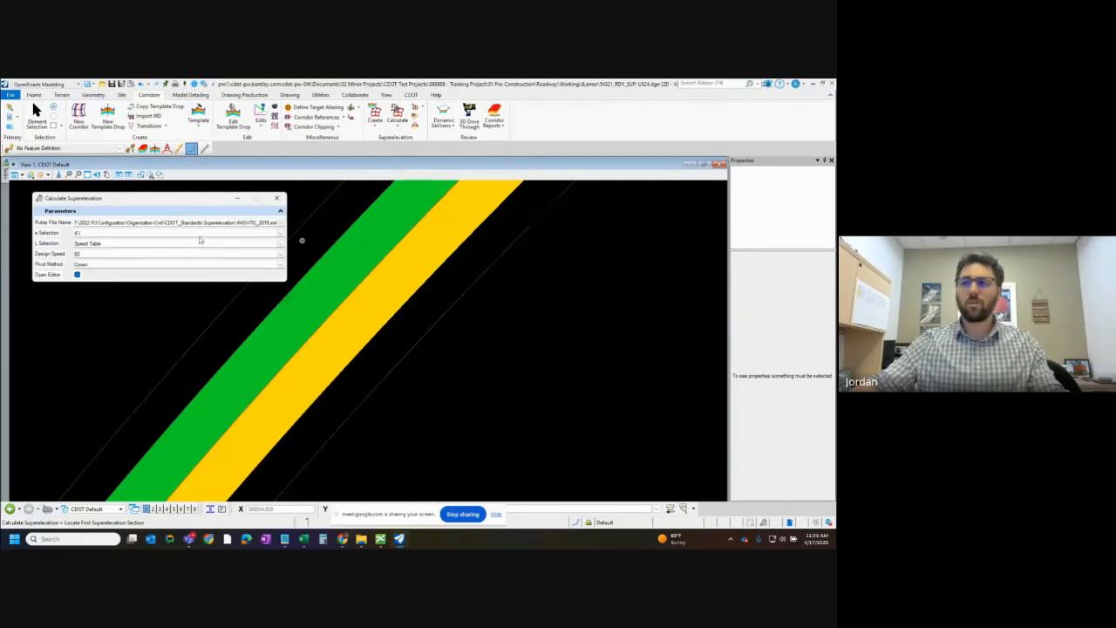
{"action": "left_click", "coordinate": [280, 244]}
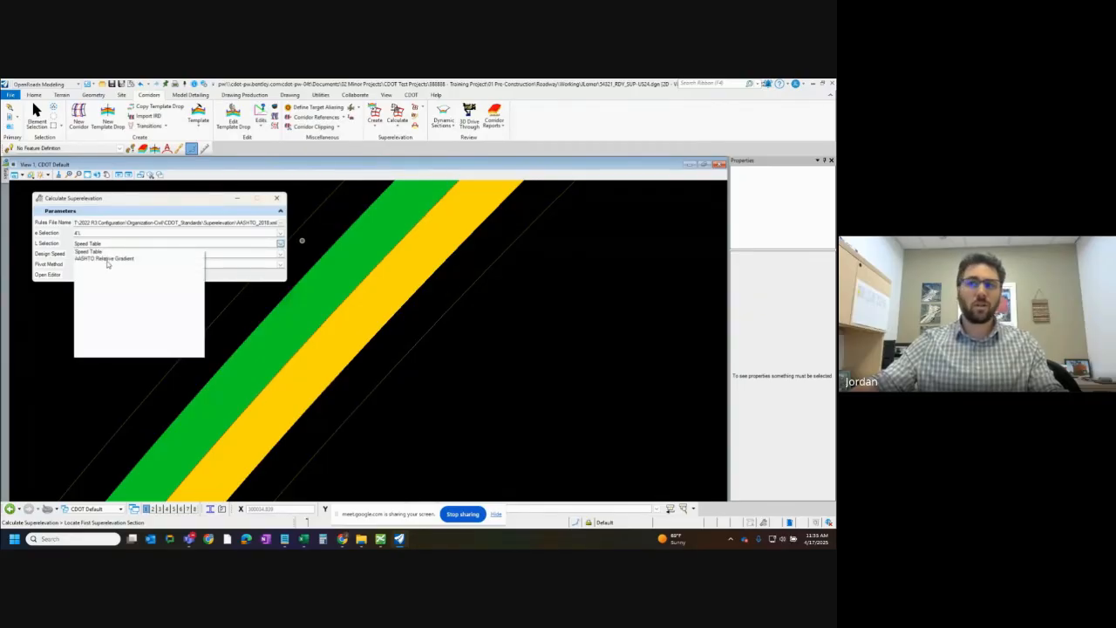
{"action": "left_click", "coordinate": [245, 242]}
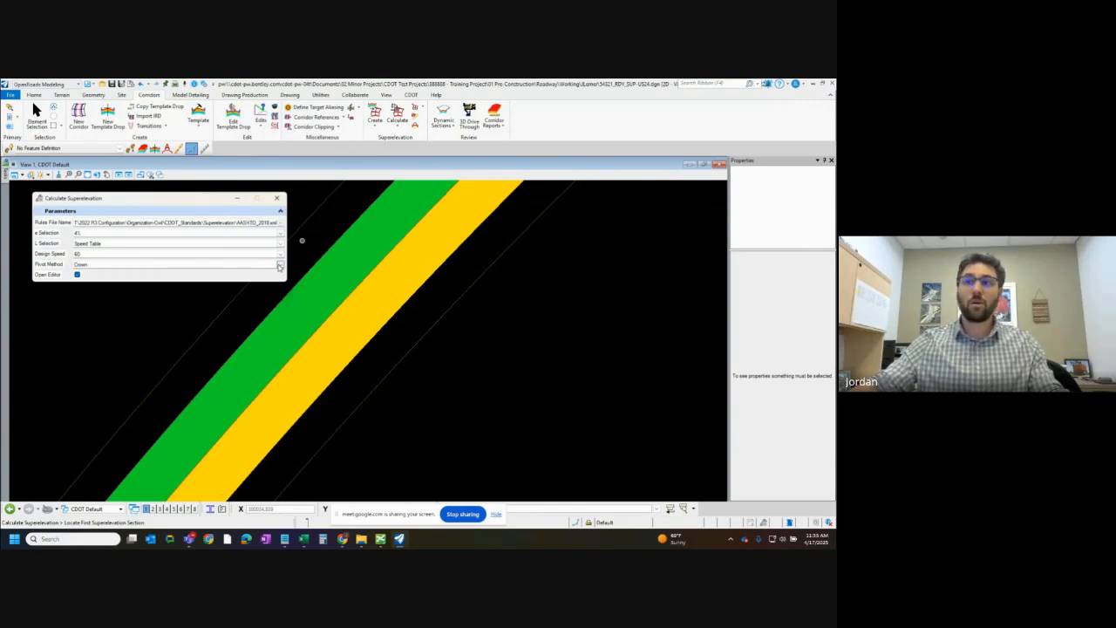
{"action": "left_click", "coordinate": [280, 265]}
{"action": "left_click", "coordinate": [129, 276]}
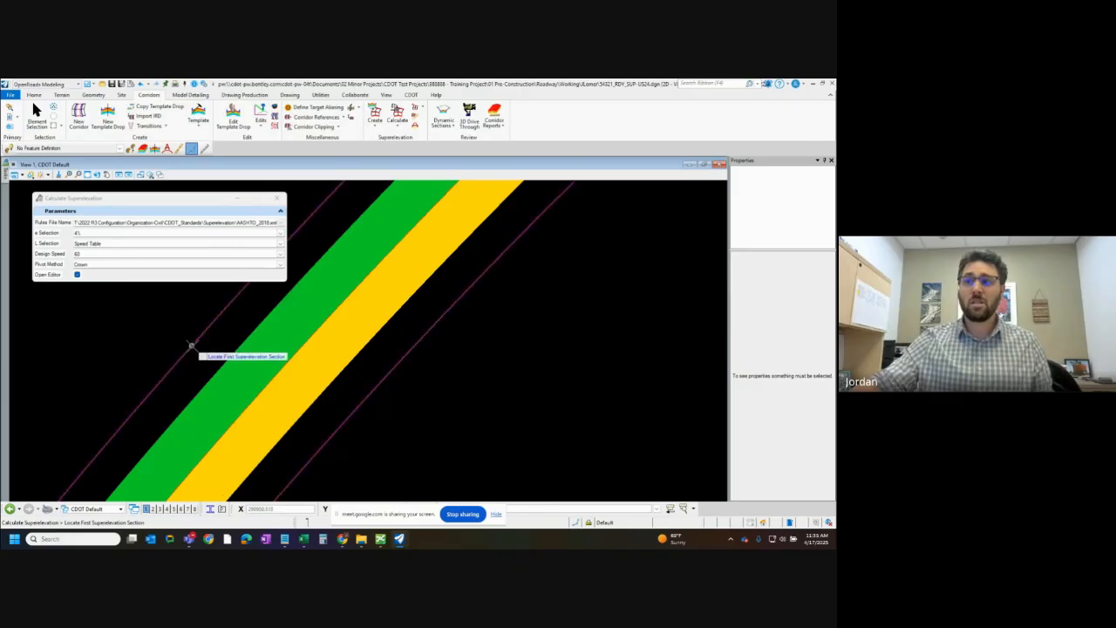
Calculate the section's superelevation with the AASHTO 2018 rules, 4% e selection, Speed Table, design speed 60, Crown pivot and the editor opening
{"action": "scroll", "coordinate": [366, 379], "scroll_direction": "down", "scroll_amount": 5}
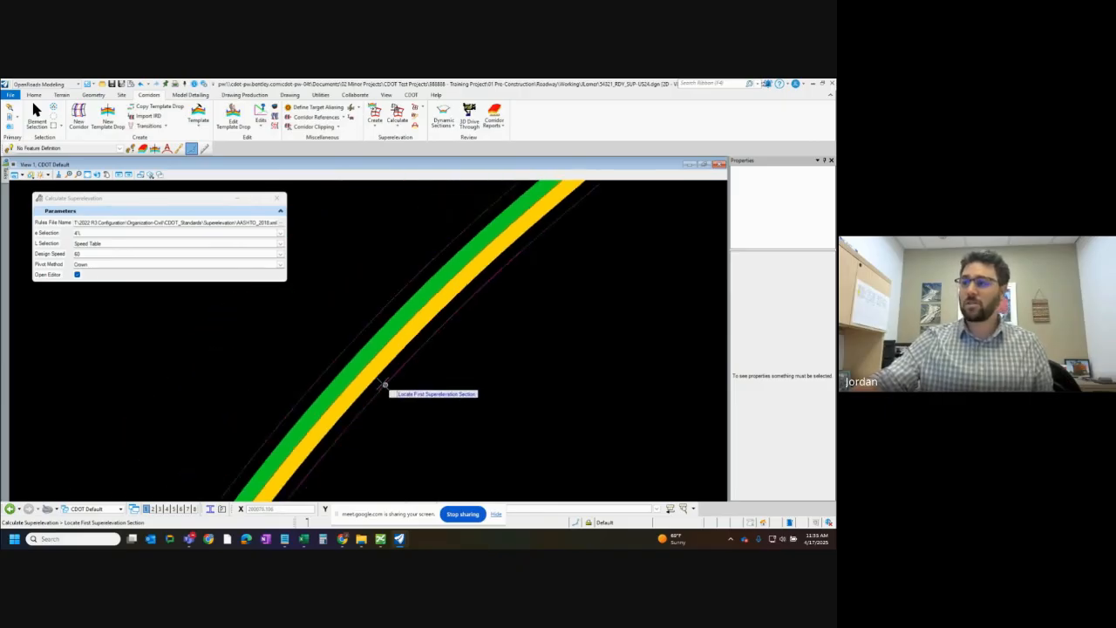
{"action": "scroll", "coordinate": [361, 361], "scroll_direction": "down", "scroll_amount": 2}
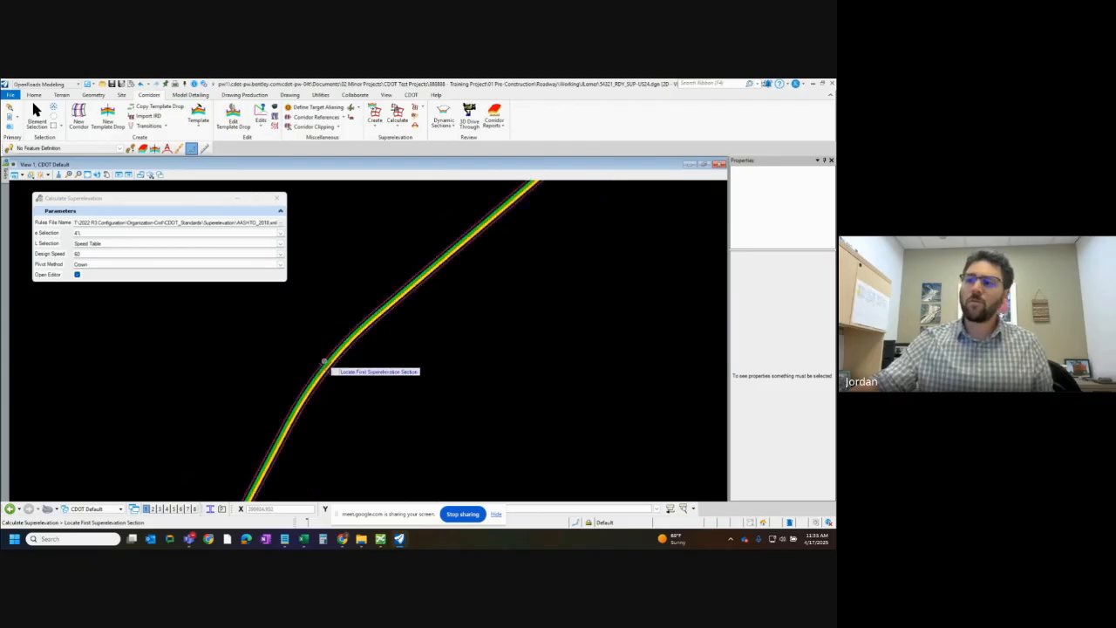
{"action": "scroll", "coordinate": [343, 339], "scroll_direction": "up", "scroll_amount": 2}
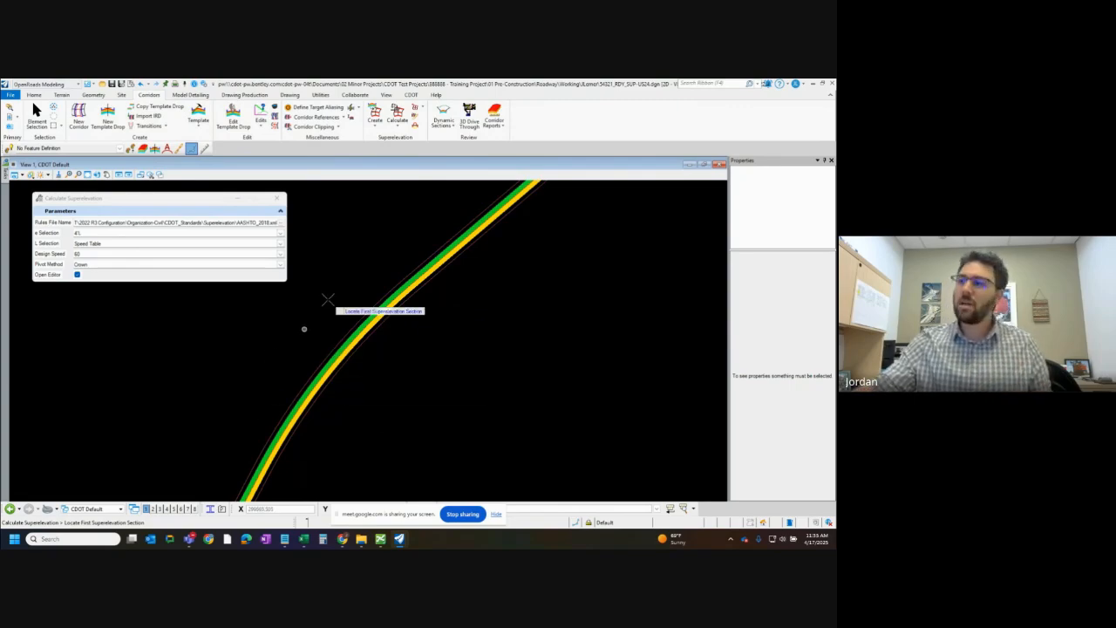
{"action": "scroll", "coordinate": [262, 384], "scroll_direction": "down", "scroll_amount": 1}
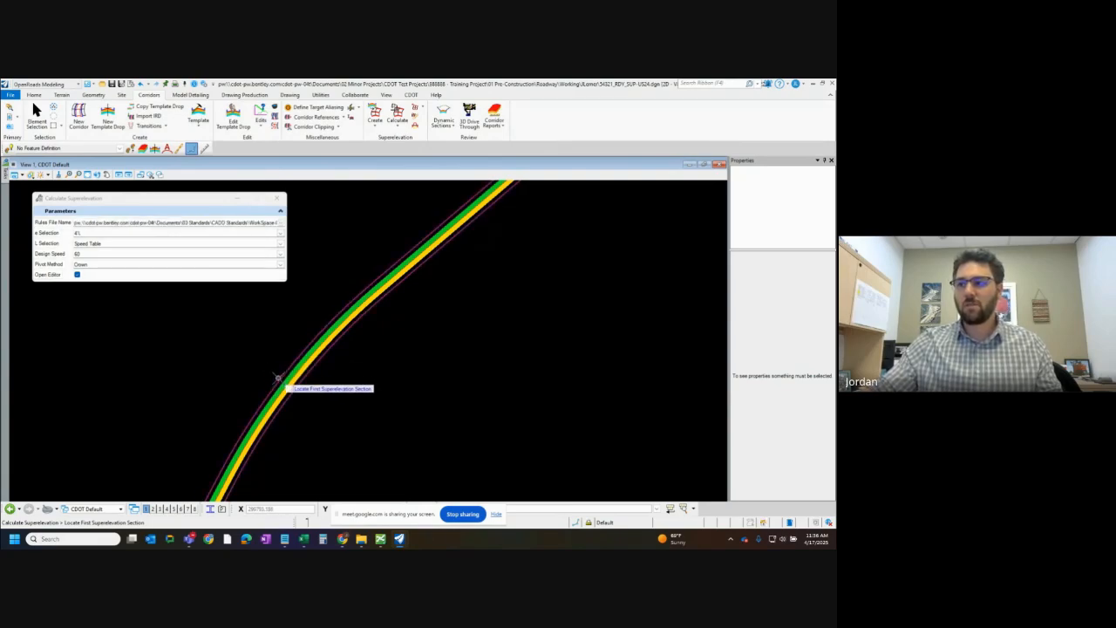
{"action": "left_click", "coordinate": [279, 376]}
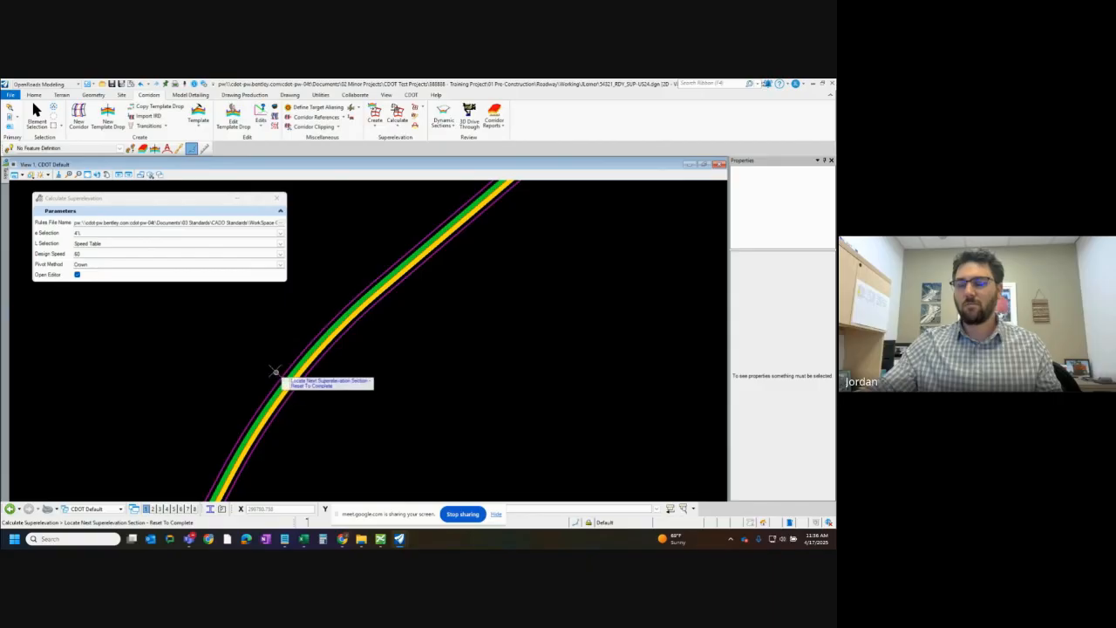
{"action": "right_click", "coordinate": [222, 322]}
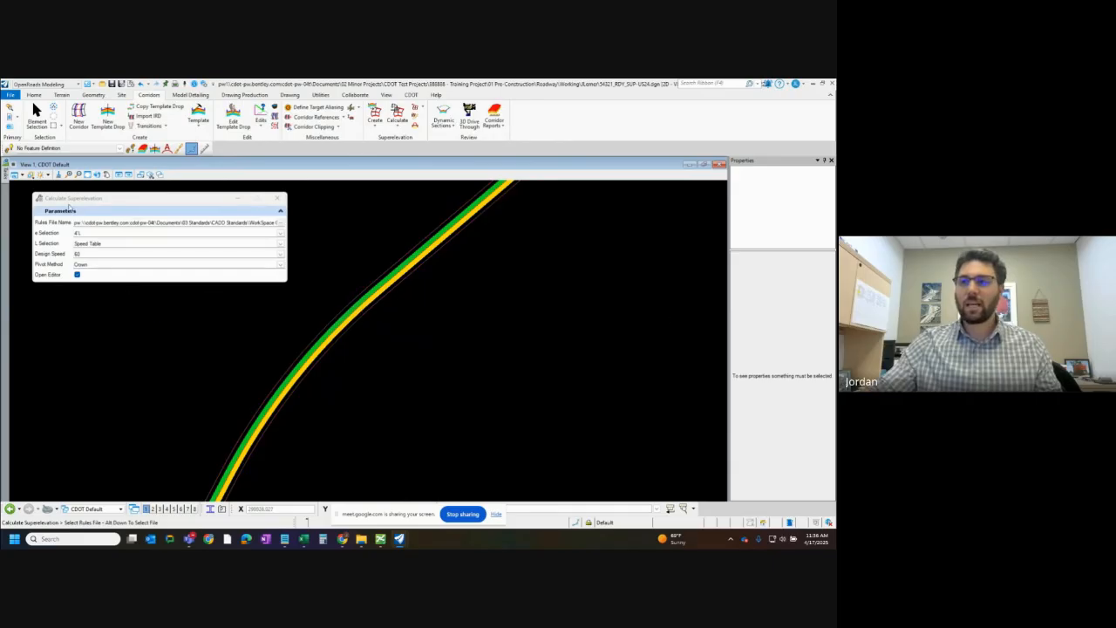
{"action": "left_click", "coordinate": [127, 343]}
{"action": "left_click", "coordinate": [127, 342]}
{"action": "left_click", "coordinate": [128, 343]}
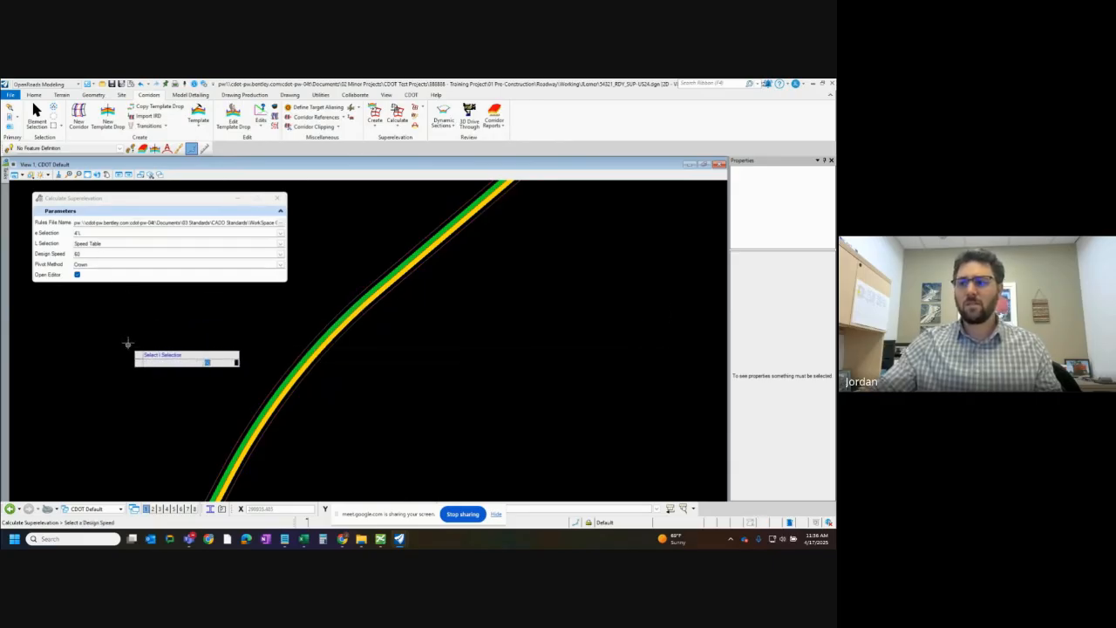
{"action": "left_click", "coordinate": [128, 343]}
{"action": "left_click", "coordinate": [127, 343]}
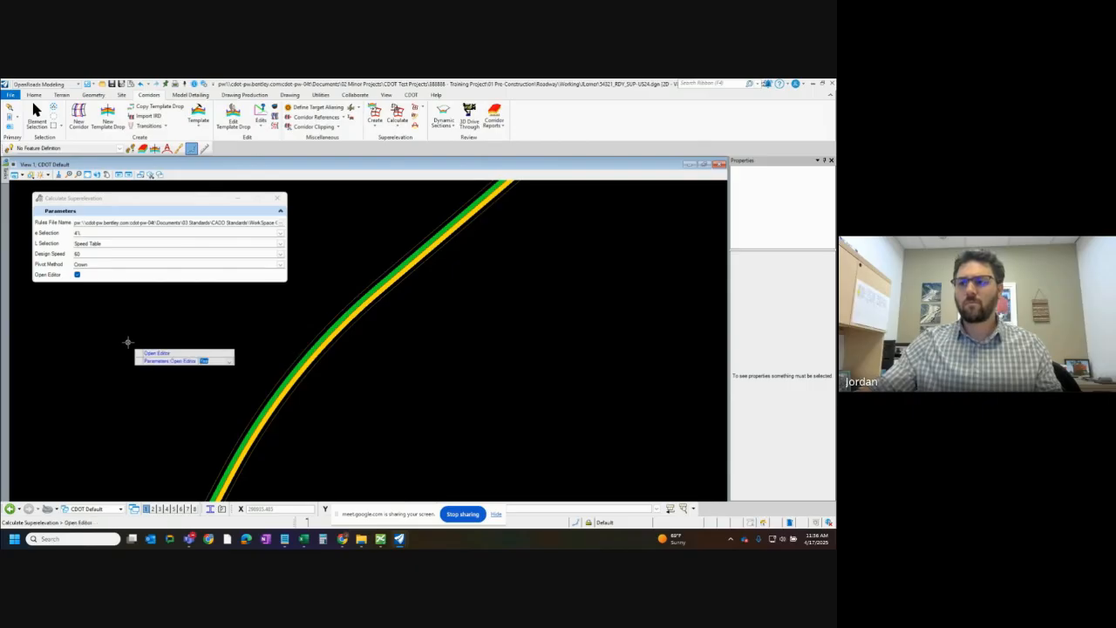
{"action": "left_click", "coordinate": [127, 343]}
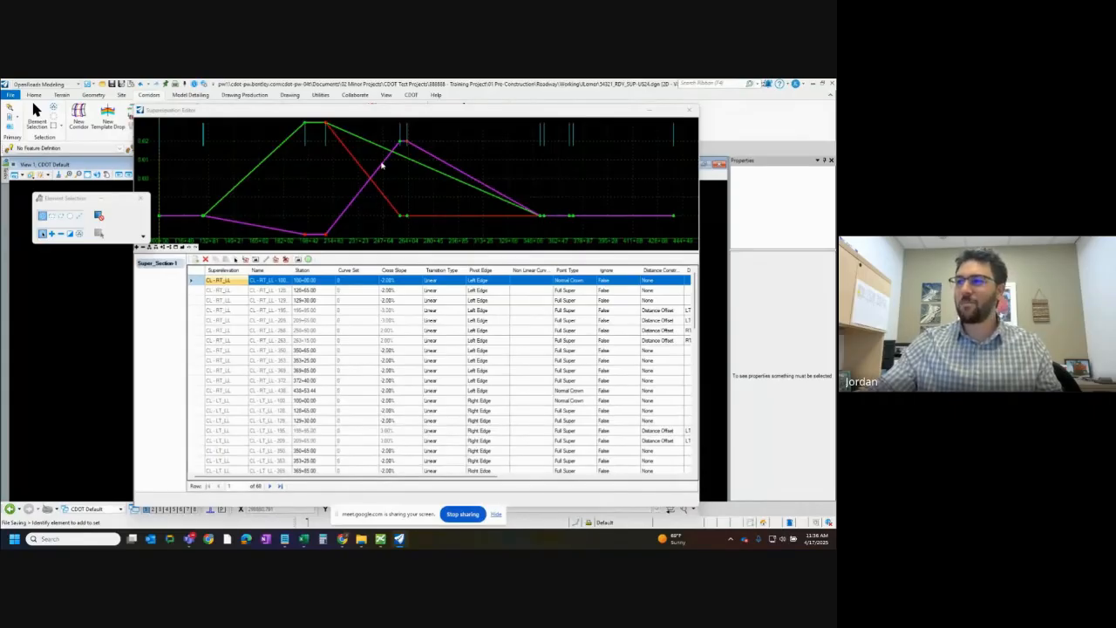
Examine the calculated transitions in the Superelevation Editor's diagram and lane table, and close the editor
{"action": "scroll", "coordinate": [349, 349], "scroll_direction": "down", "scroll_amount": 6}
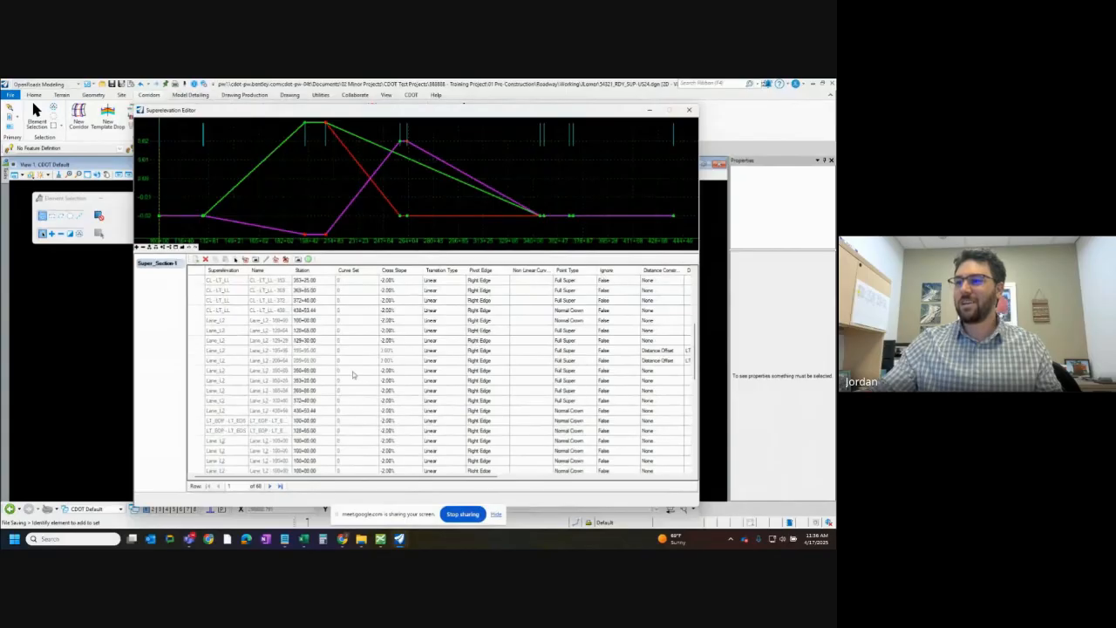
{"action": "scroll", "coordinate": [353, 375], "scroll_direction": "down", "scroll_amount": 5}
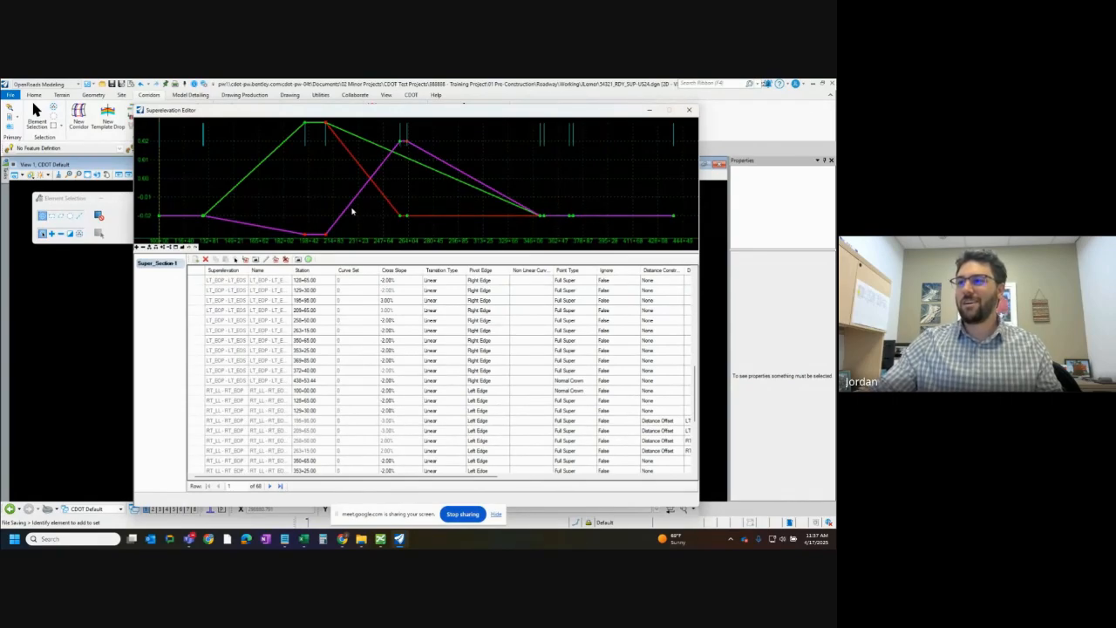
{"action": "scroll", "coordinate": [352, 211], "scroll_direction": "down", "scroll_amount": 3}
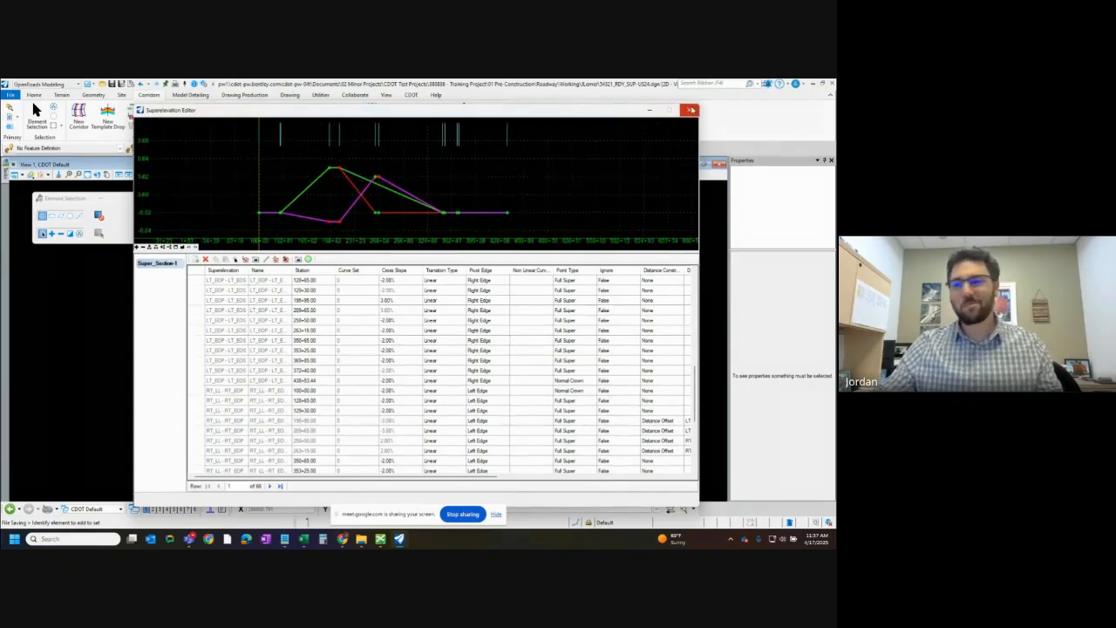
{"action": "left_click", "coordinate": [691, 111]}
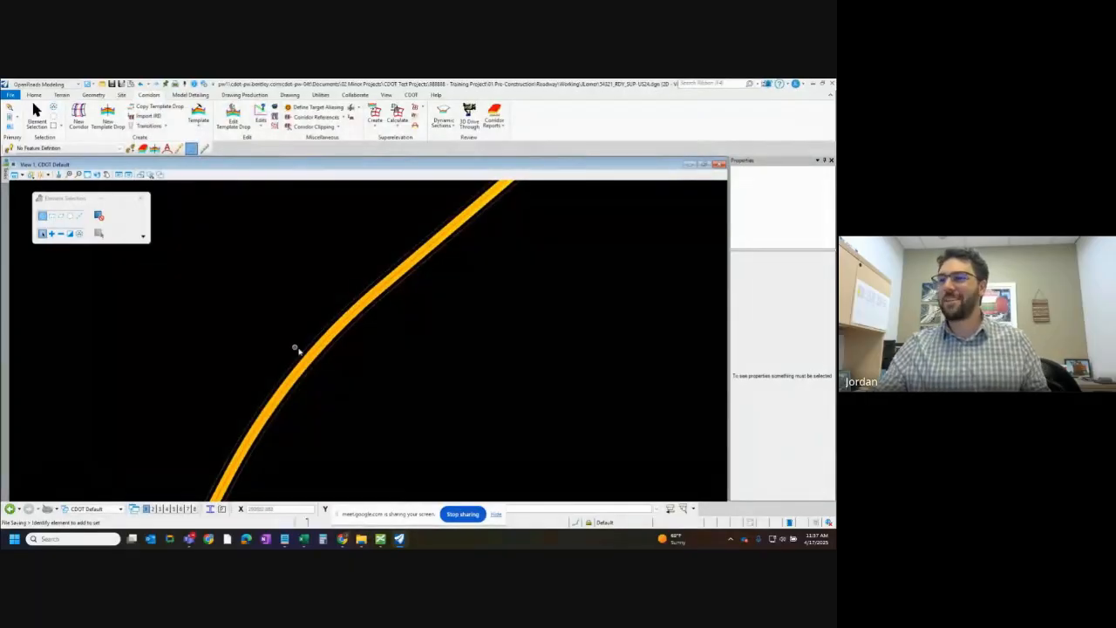
Delete the left and right shoulder superelevation lanes along the outer edges of the roadway
{"action": "scroll", "coordinate": [323, 362], "scroll_direction": "up", "scroll_amount": 4}
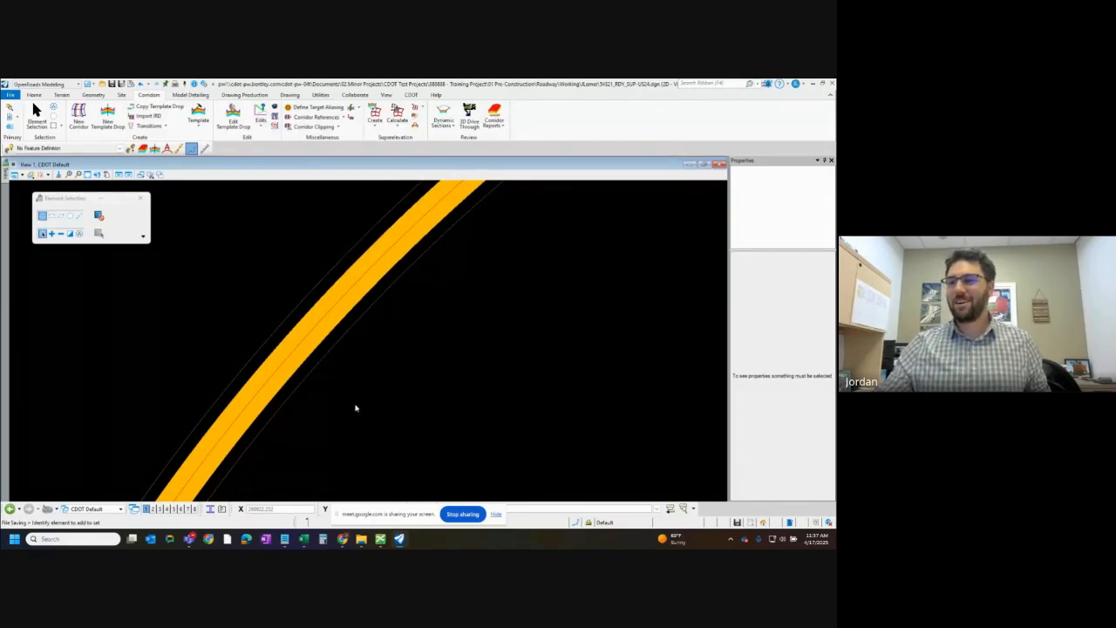
{"action": "scroll", "coordinate": [310, 399], "scroll_direction": "down", "scroll_amount": 1}
{"action": "scroll", "coordinate": [223, 373], "scroll_direction": "up", "scroll_amount": 2}
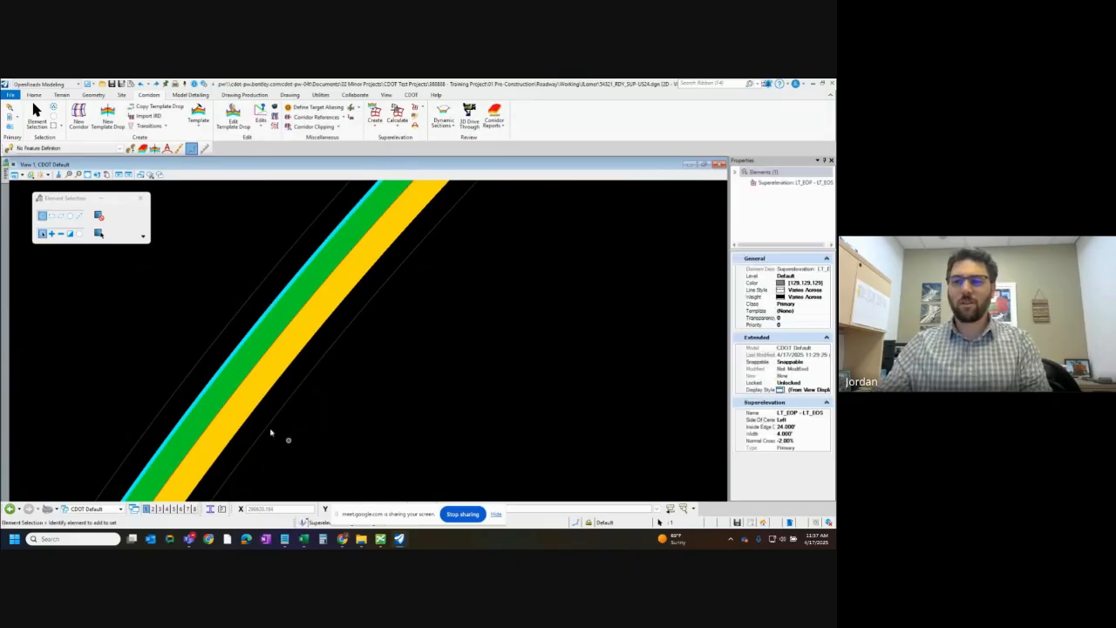
{"action": "key", "text": "Delete"}
{"action": "left_click", "coordinate": [257, 403]}
{"action": "key", "text": "Delete"}
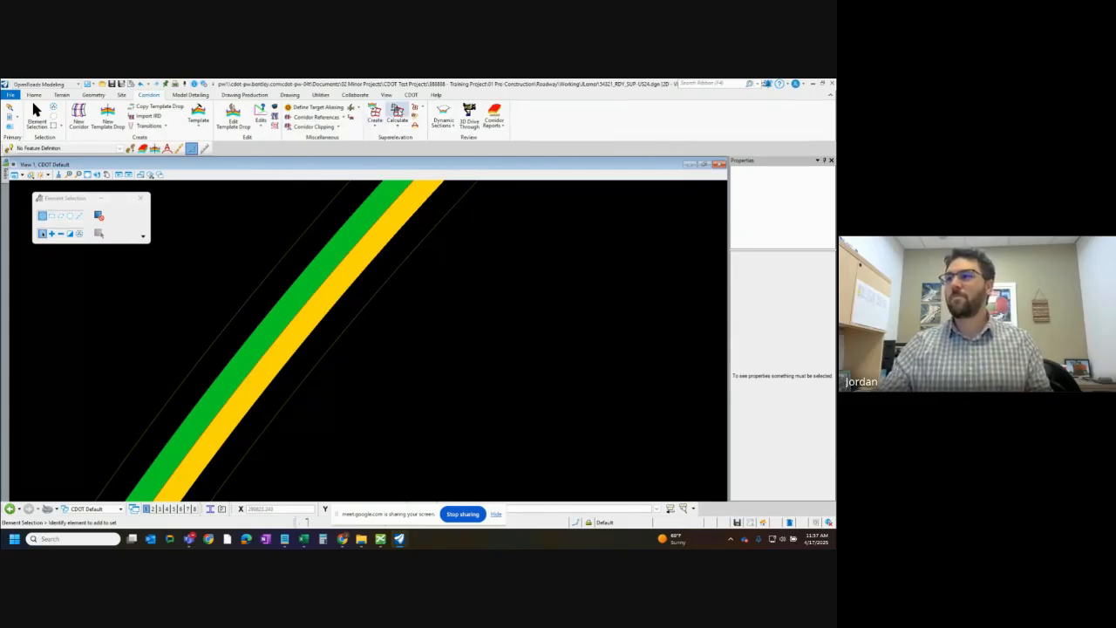
Recalculate superelevation for the remaining lanes with 4%, Speed Table, design speed 60 and Crown pivot, and review the transitions in the editor
{"action": "left_click", "coordinate": [397, 113]}
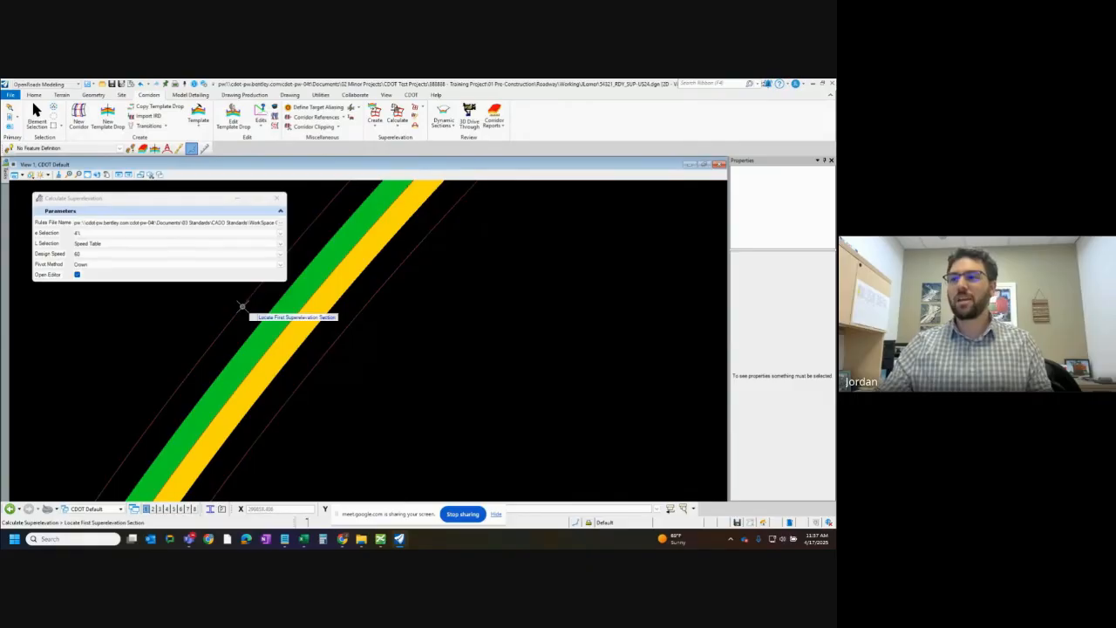
{"action": "left_click", "coordinate": [240, 305]}
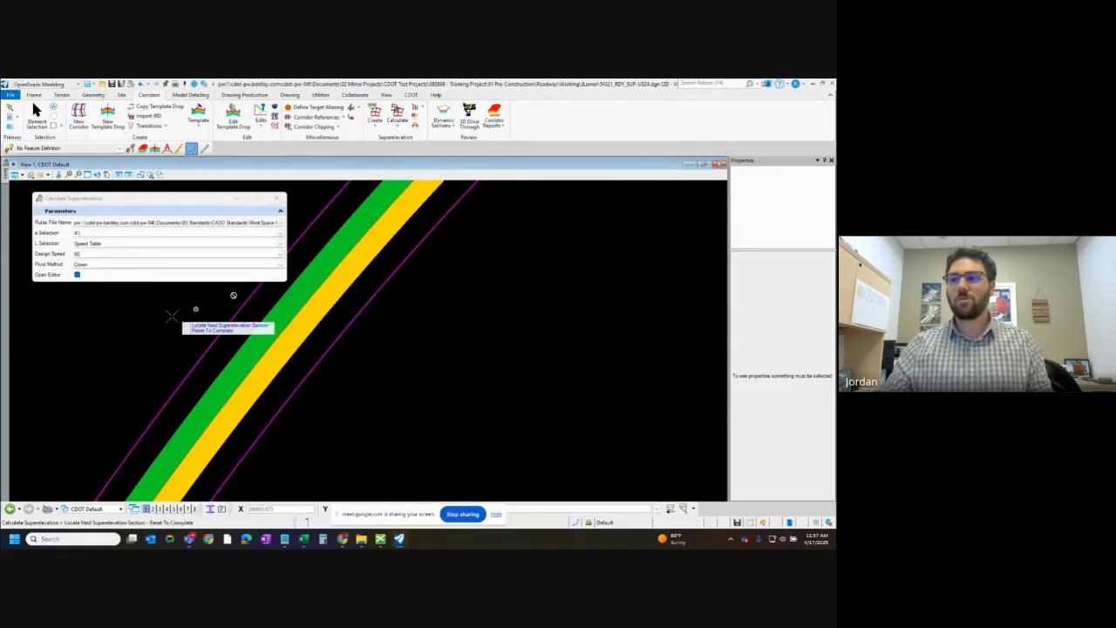
{"action": "right_click", "coordinate": [175, 312]}
{"action": "left_click", "coordinate": [174, 308]}
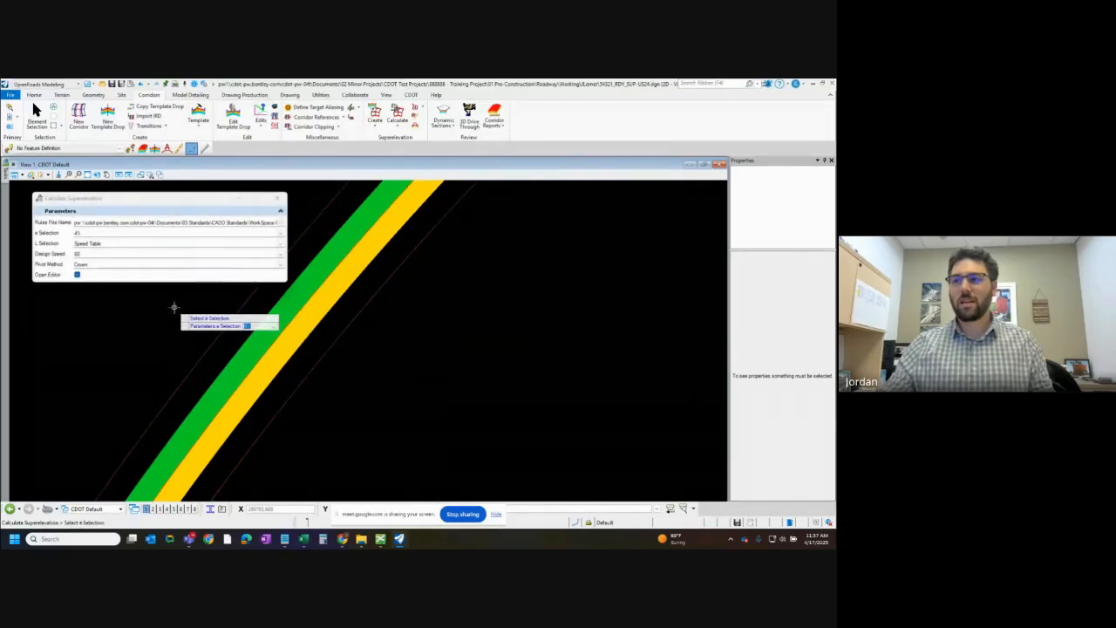
{"action": "left_click", "coordinate": [174, 308]}
{"action": "left_click", "coordinate": [174, 308]}
{"action": "left_click", "coordinate": [174, 308]}
{"action": "left_click", "coordinate": [174, 308]}
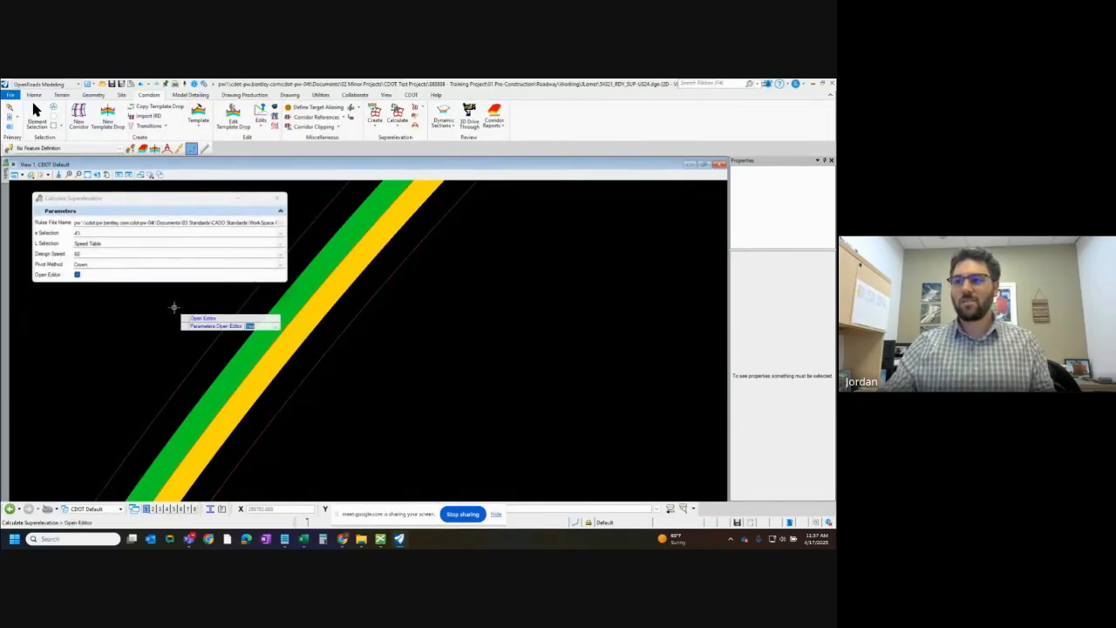
{"action": "left_click", "coordinate": [175, 308]}
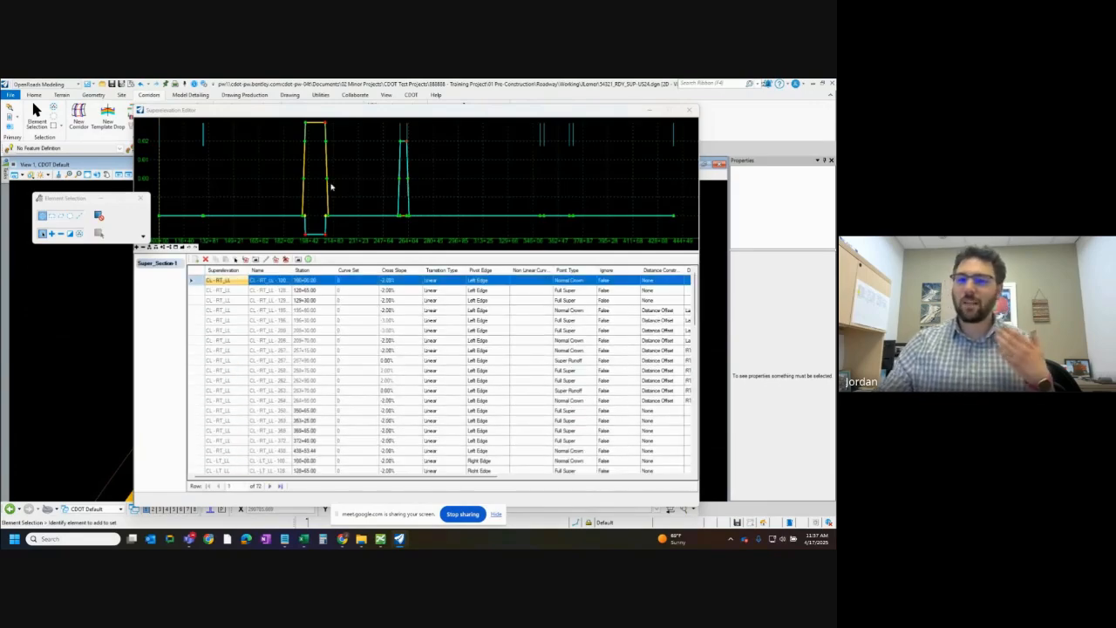
{"action": "scroll", "coordinate": [319, 204], "scroll_direction": "down", "scroll_amount": 2}
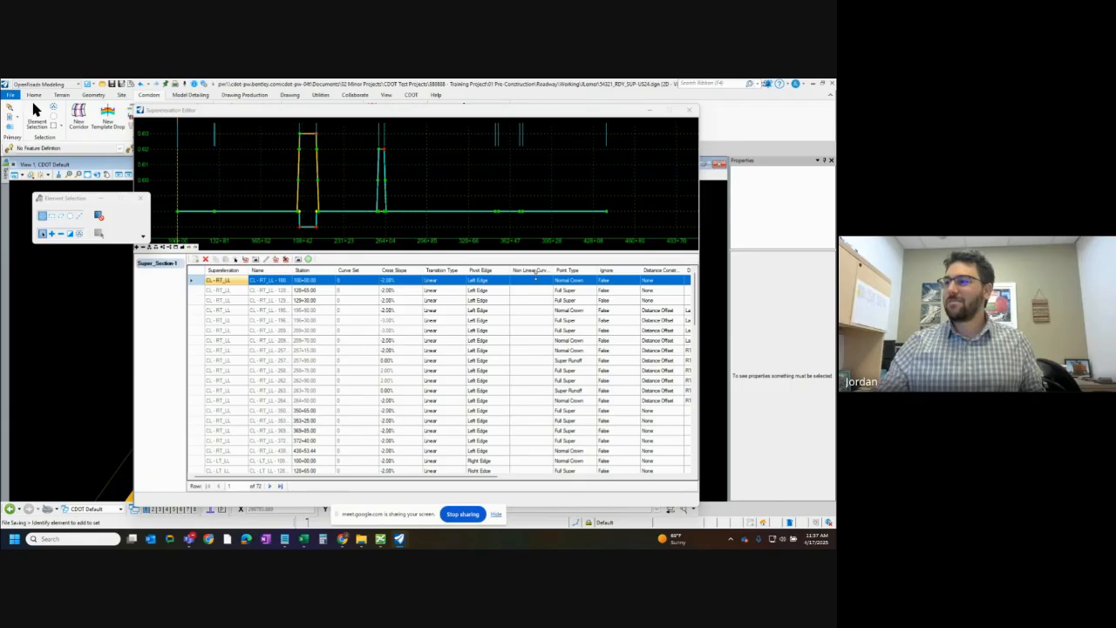
{"action": "scroll", "coordinate": [305, 359], "scroll_direction": "down", "scroll_amount": 7}
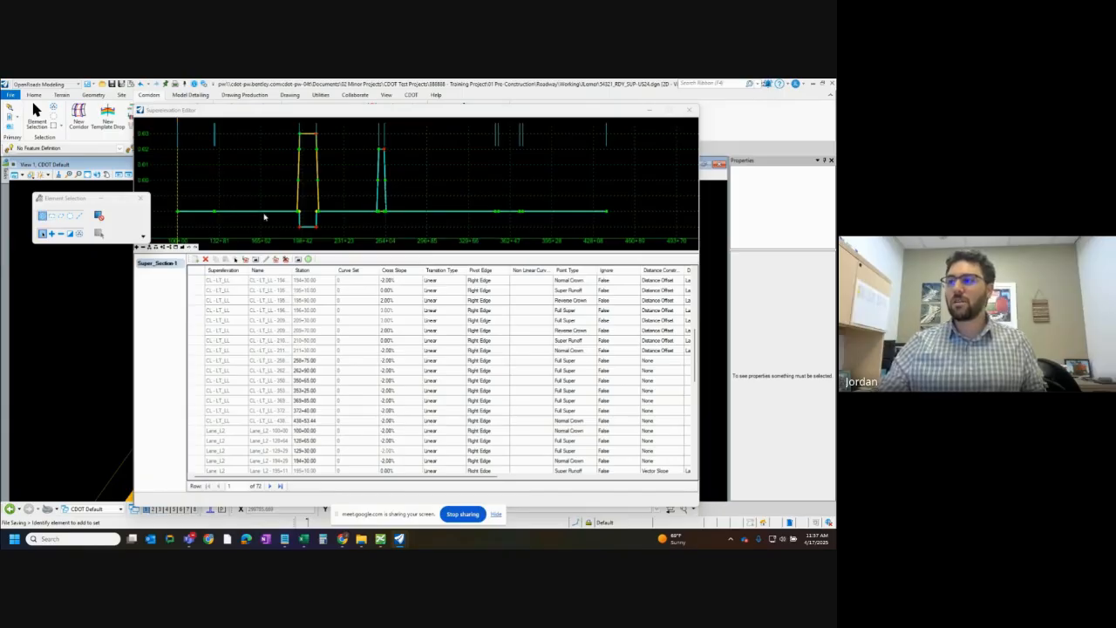
Examine the transition points near station 129+30 and the superelevated curves in the diagram, moving the Superelevation Editor to uncover the plan view
{"action": "scroll", "coordinate": [225, 209], "scroll_direction": "up", "scroll_amount": 3}
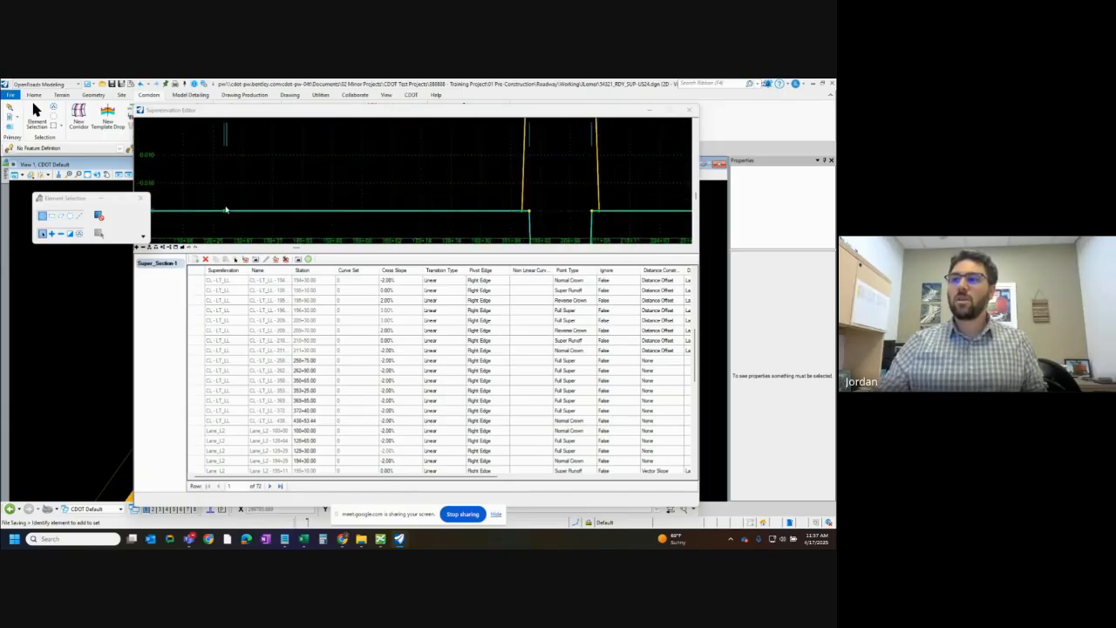
{"action": "scroll", "coordinate": [222, 220], "scroll_direction": "up", "scroll_amount": 2}
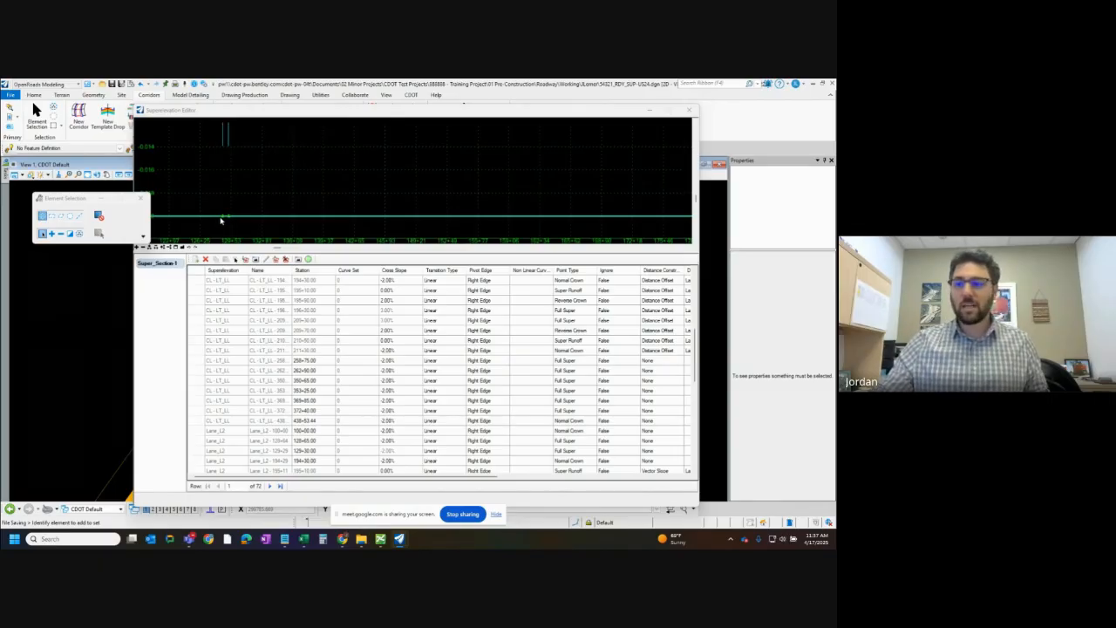
{"action": "left_click", "coordinate": [220, 221]}
{"action": "scroll", "coordinate": [75, 389], "scroll_direction": "down", "scroll_amount": 5}
{"action": "scroll", "coordinate": [40, 425], "scroll_direction": "up", "scroll_amount": 3}
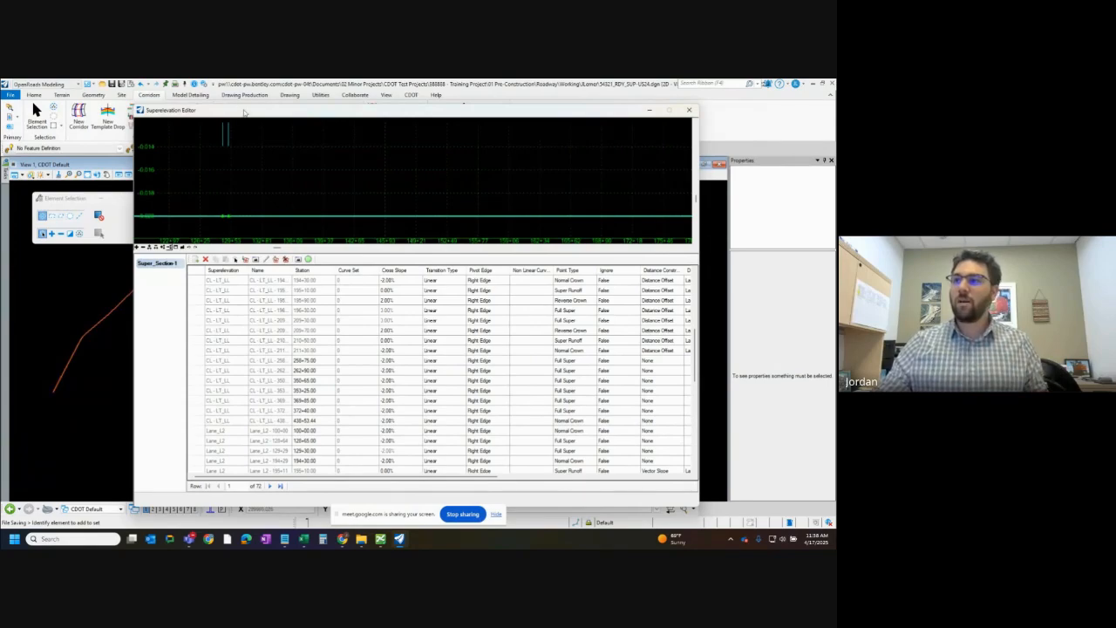
{"action": "left_click_drag", "start_coordinate": [225, 110], "coordinate": [353, 117]}
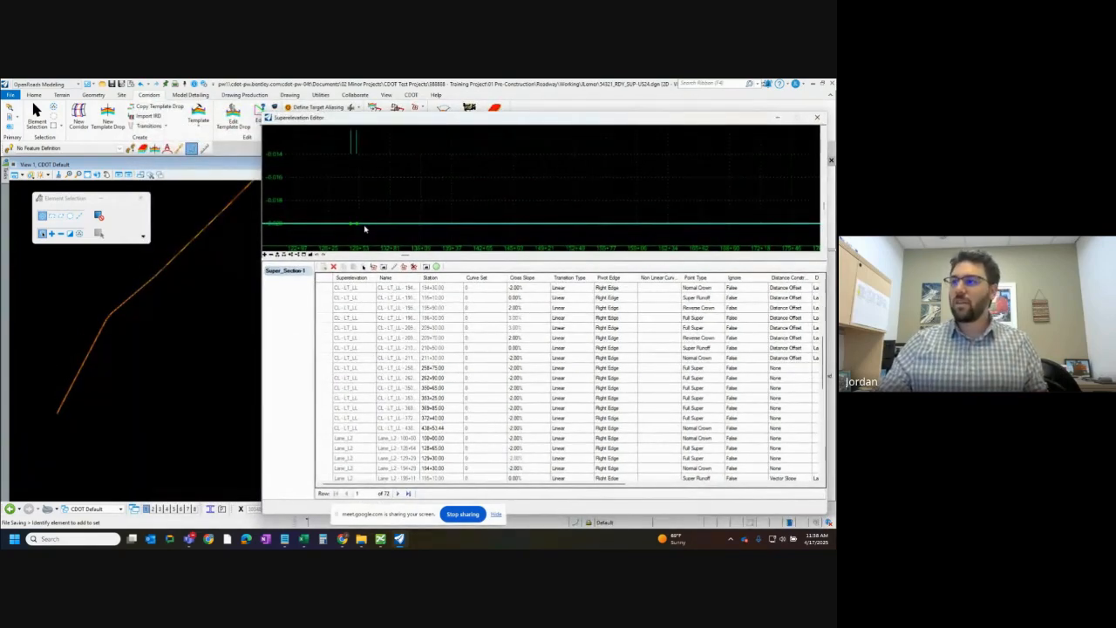
{"action": "scroll", "coordinate": [349, 225], "scroll_direction": "down", "scroll_amount": 2}
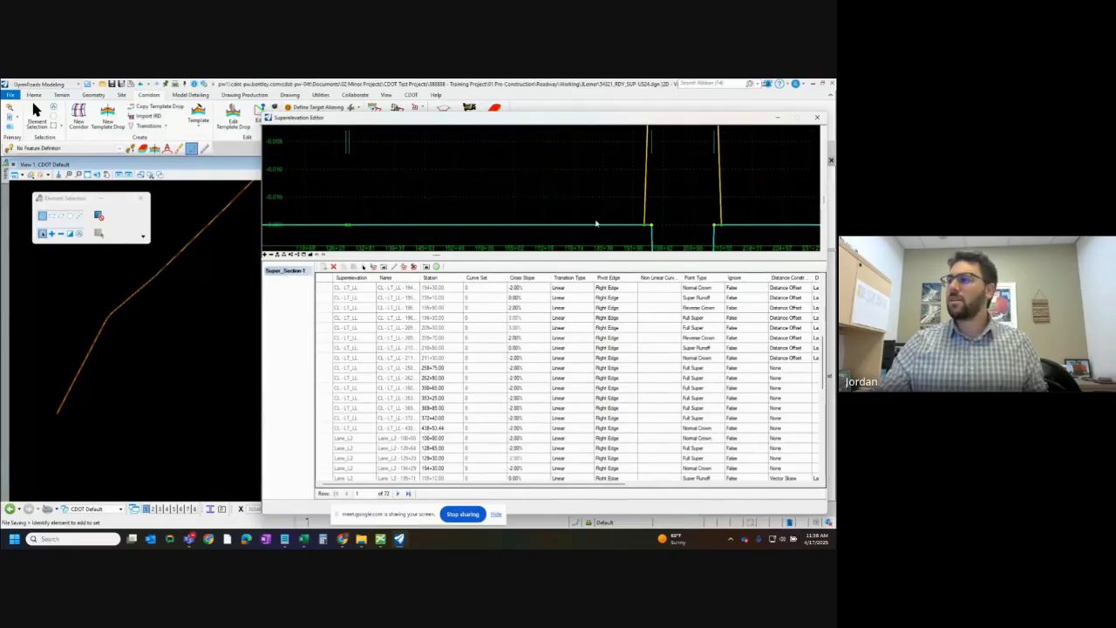
{"action": "scroll", "coordinate": [596, 224], "scroll_direction": "down", "scroll_amount": 3}
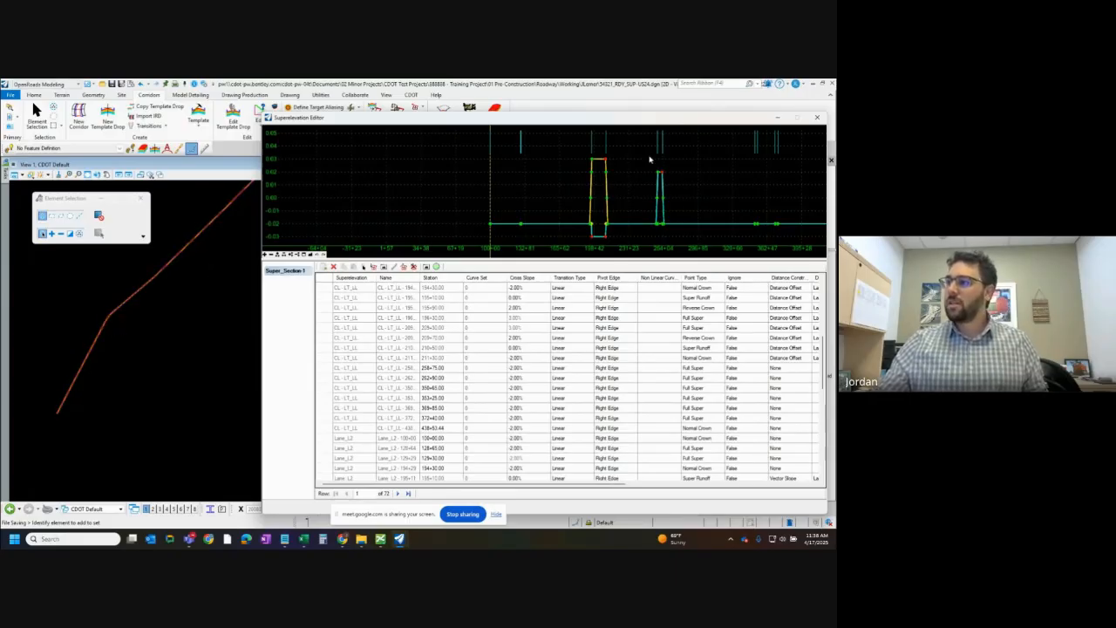
{"action": "scroll", "coordinate": [165, 259], "scroll_direction": "up", "scroll_amount": 2}
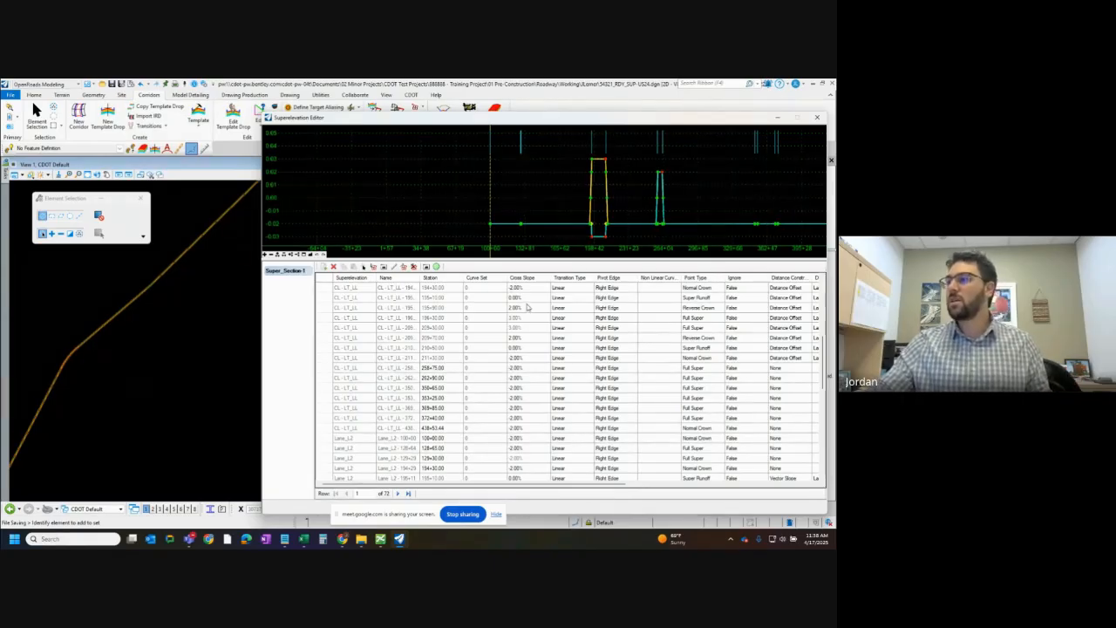
Review the available superelevation calculation commands and examine the curve transitions in the editor's diagram again
{"action": "left_click_drag", "start_coordinate": [403, 119], "coordinate": [393, 181]}
{"action": "left_click", "coordinate": [401, 125]}
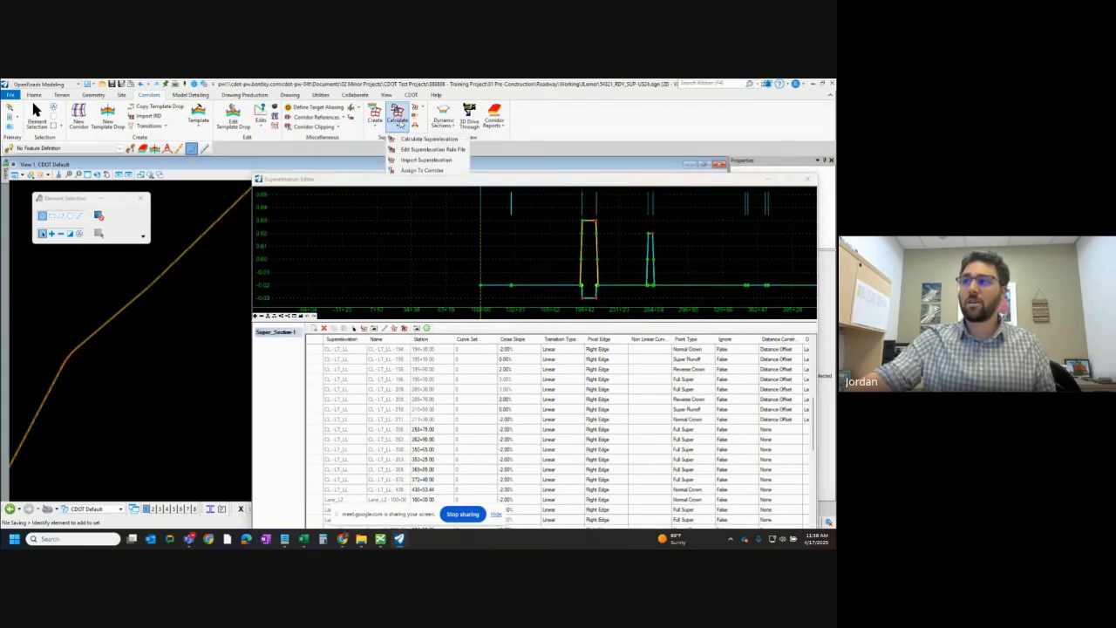
{"action": "left_click_drag", "start_coordinate": [485, 180], "coordinate": [432, 124]}
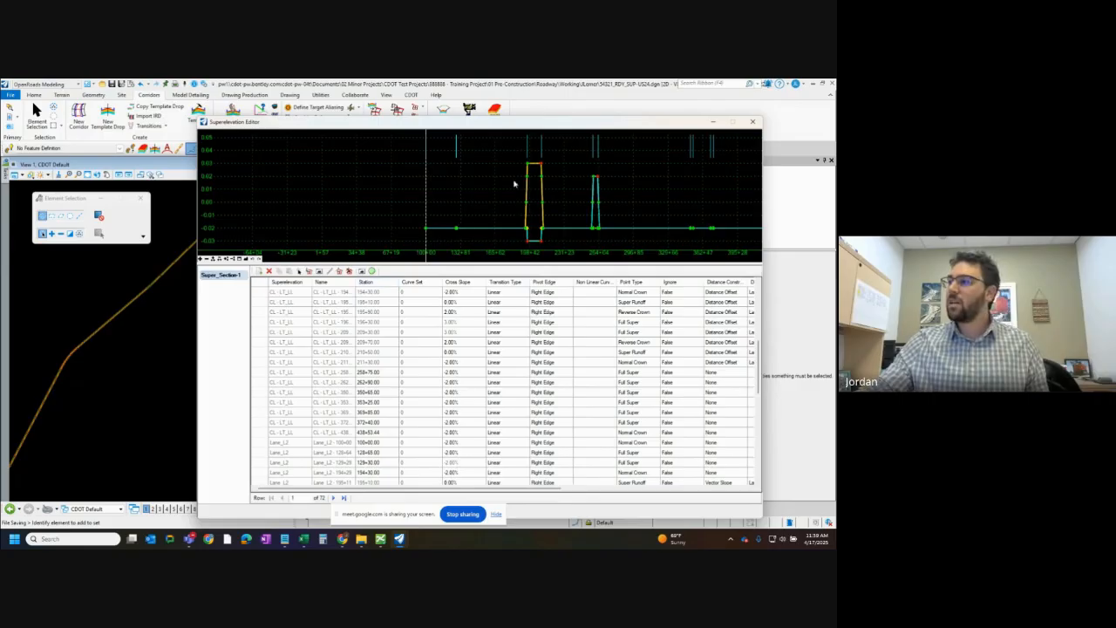
{"action": "scroll", "coordinate": [544, 235], "scroll_direction": "up", "scroll_amount": 1}
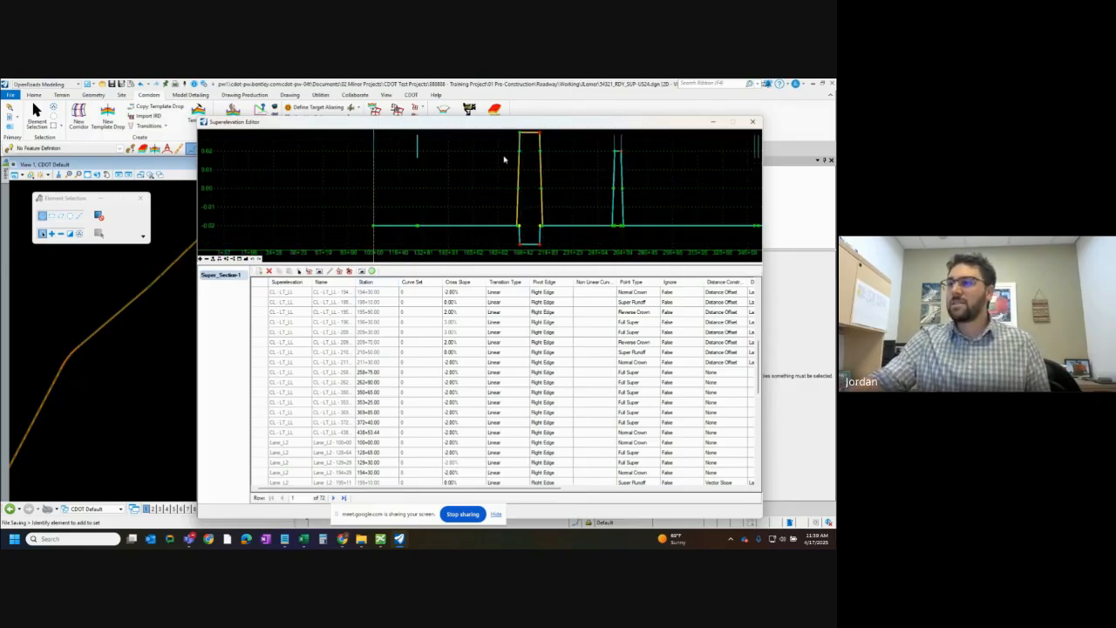
{"action": "scroll", "coordinate": [453, 170], "scroll_direction": "down", "scroll_amount": 3}
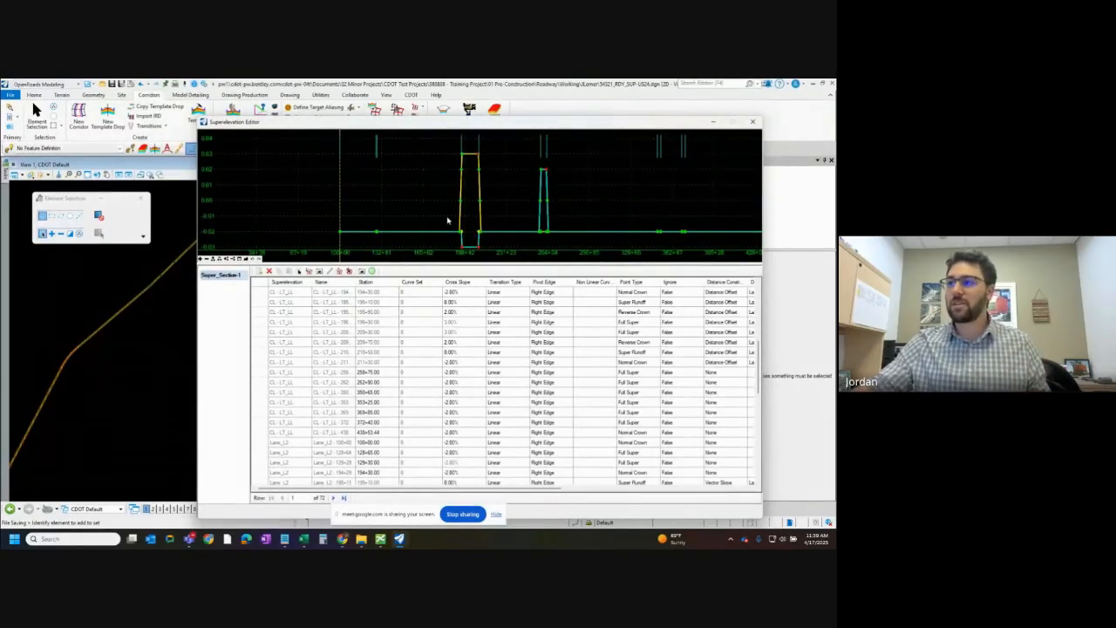
Examine the lane shading through the first superelevated curve in the plan view and compare it with the editor's diagram
{"action": "left_click", "coordinate": [72, 361]}
{"action": "scroll", "coordinate": [72, 361], "scroll_direction": "up", "scroll_amount": 3}
{"action": "middle_click_drag", "start_coordinate": [80, 322], "coordinate": [105, 366]}
{"action": "scroll", "coordinate": [137, 266], "scroll_direction": "up", "scroll_amount": 1}
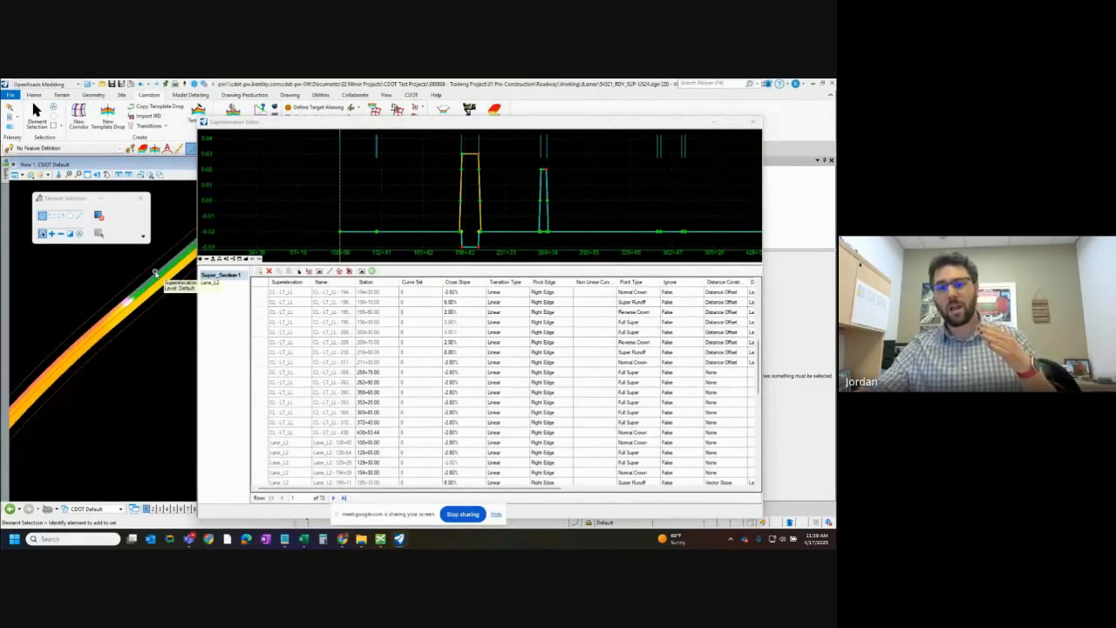
{"action": "scroll", "coordinate": [41, 395], "scroll_direction": "up", "scroll_amount": 2}
{"action": "middle_click_drag", "start_coordinate": [41, 395], "coordinate": [94, 334]}
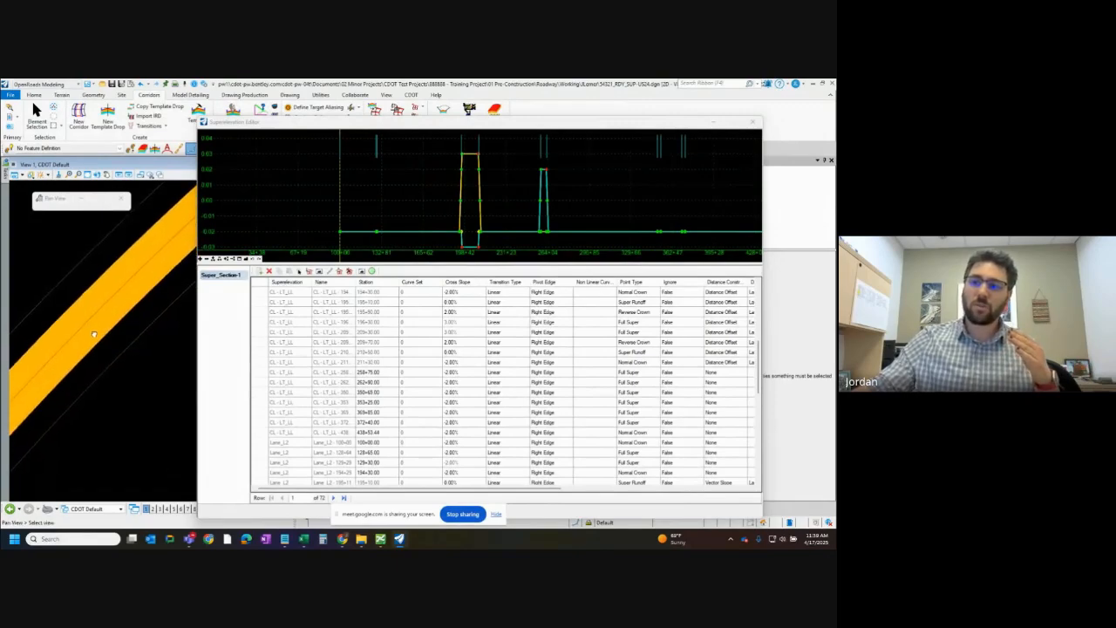
{"action": "scroll", "coordinate": [93, 335], "scroll_direction": "down", "scroll_amount": 1}
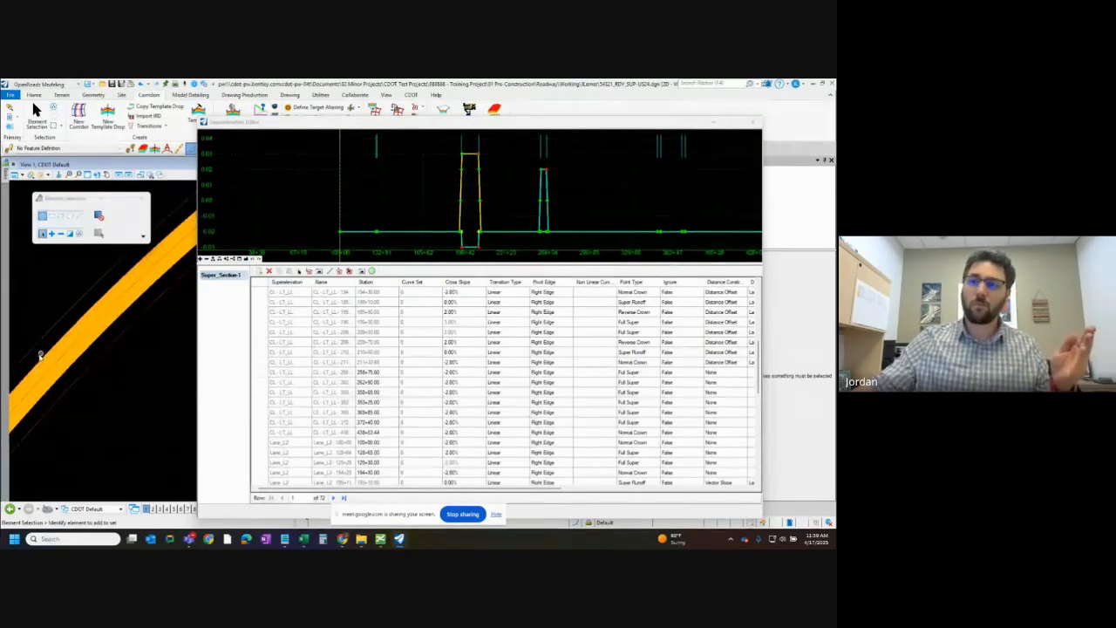
{"action": "scroll", "coordinate": [39, 357], "scroll_direction": "down", "scroll_amount": 2}
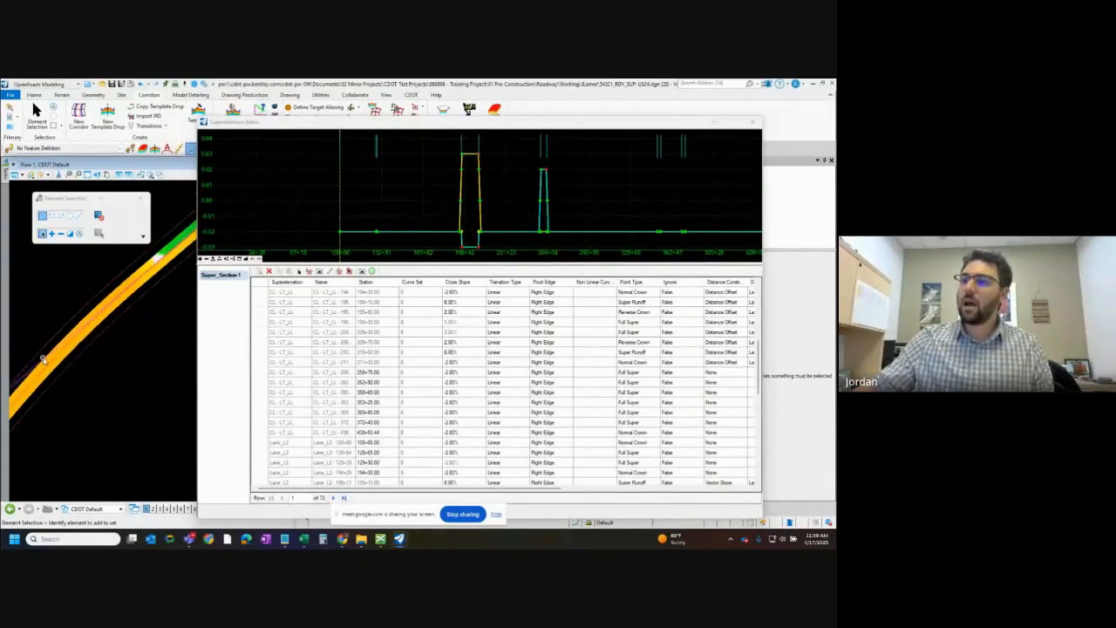
{"action": "scroll", "coordinate": [35, 360], "scroll_direction": "up", "scroll_amount": 2}
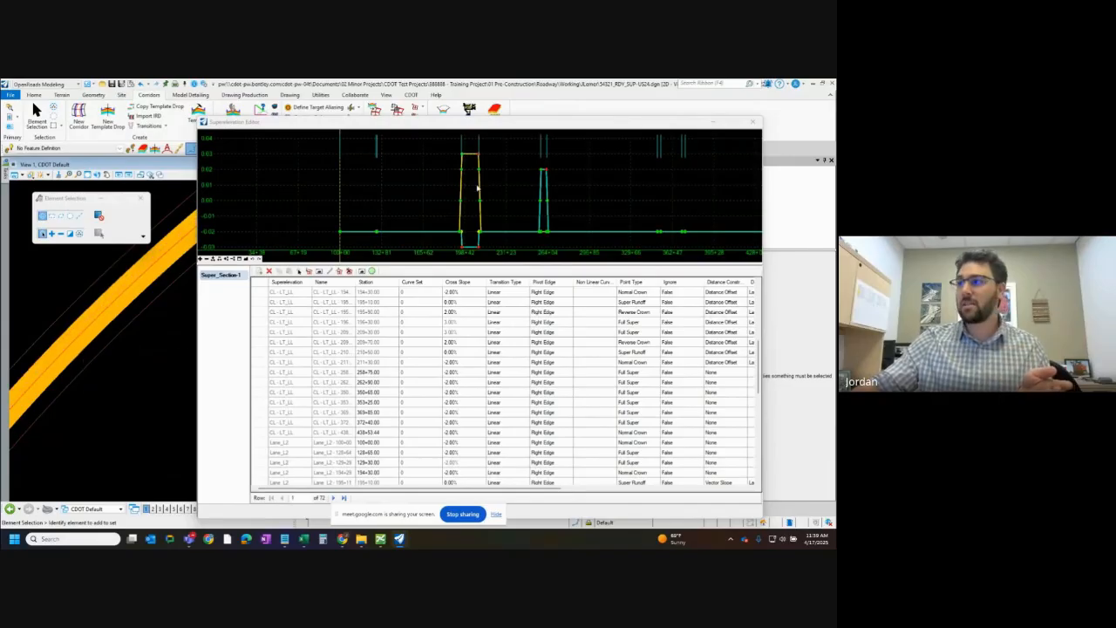
Set the cross slope of Lane_L2's Full Super point at station 196+30 to 6% and check the curve's shading
{"action": "left_click", "coordinate": [463, 155]}
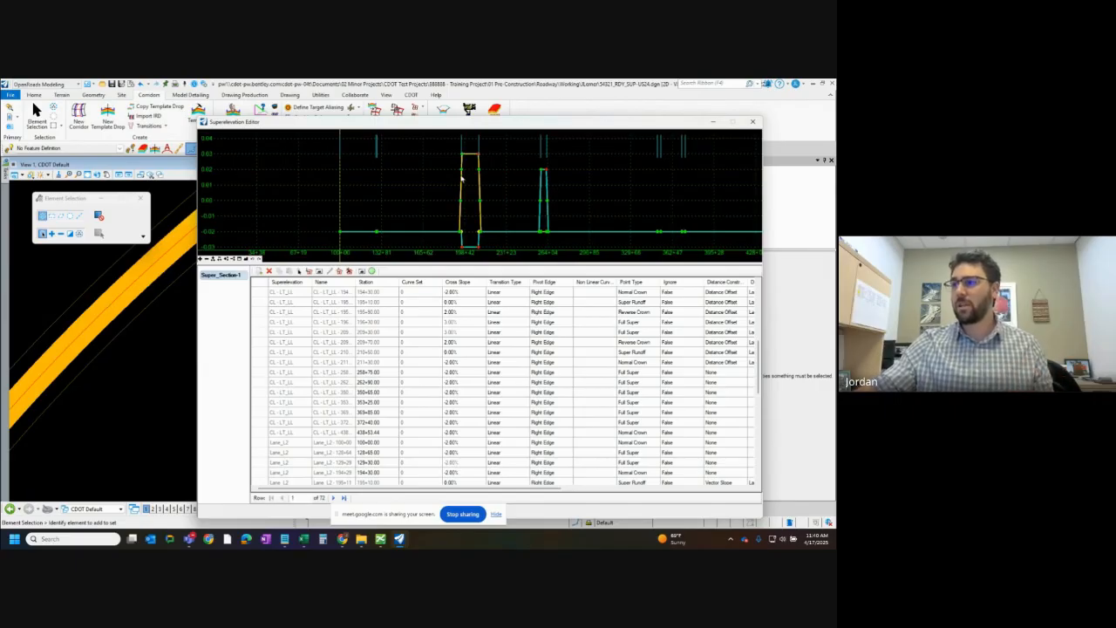
{"action": "scroll", "coordinate": [481, 402], "scroll_direction": "down", "scroll_amount": 5}
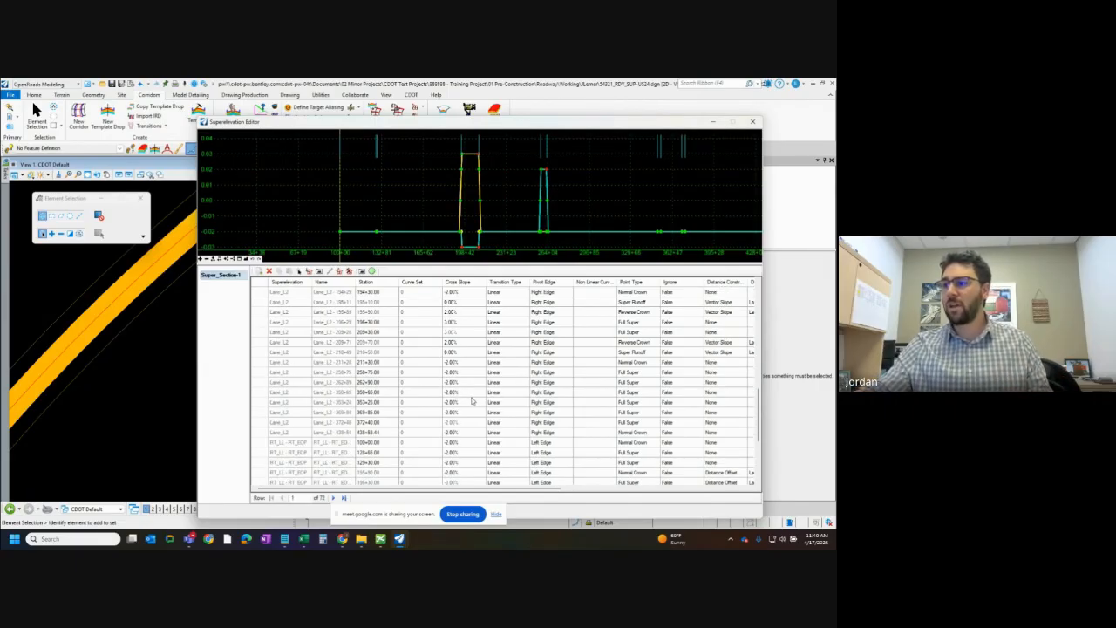
{"action": "left_click", "coordinate": [471, 352]}
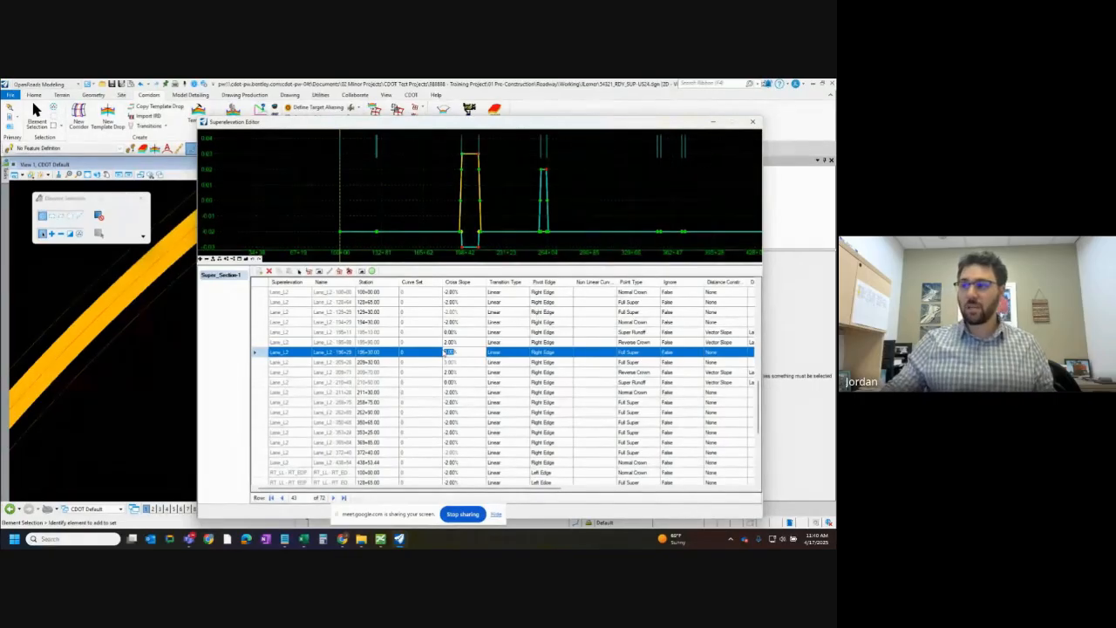
{"action": "type", "text": "4"}
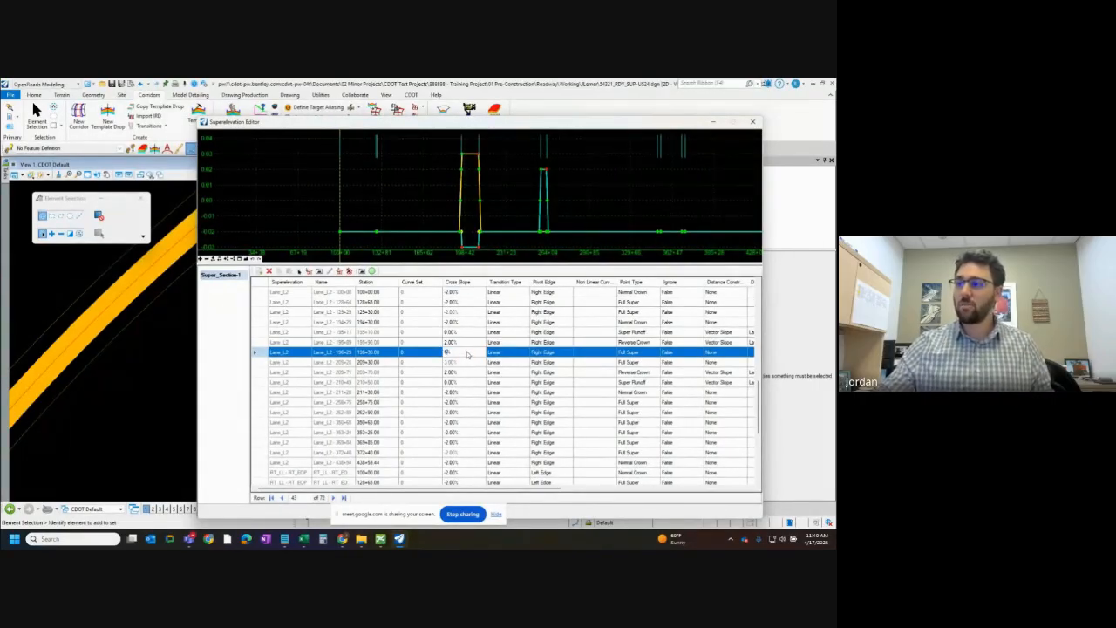
{"action": "key", "text": "Return"}
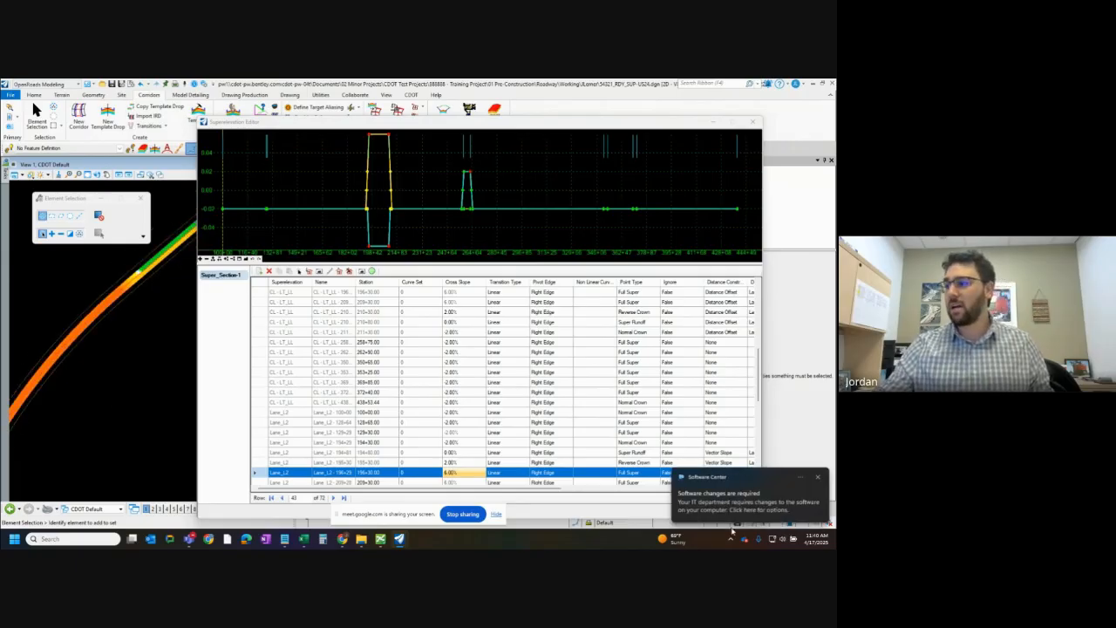
{"action": "left_click", "coordinate": [817, 478]}
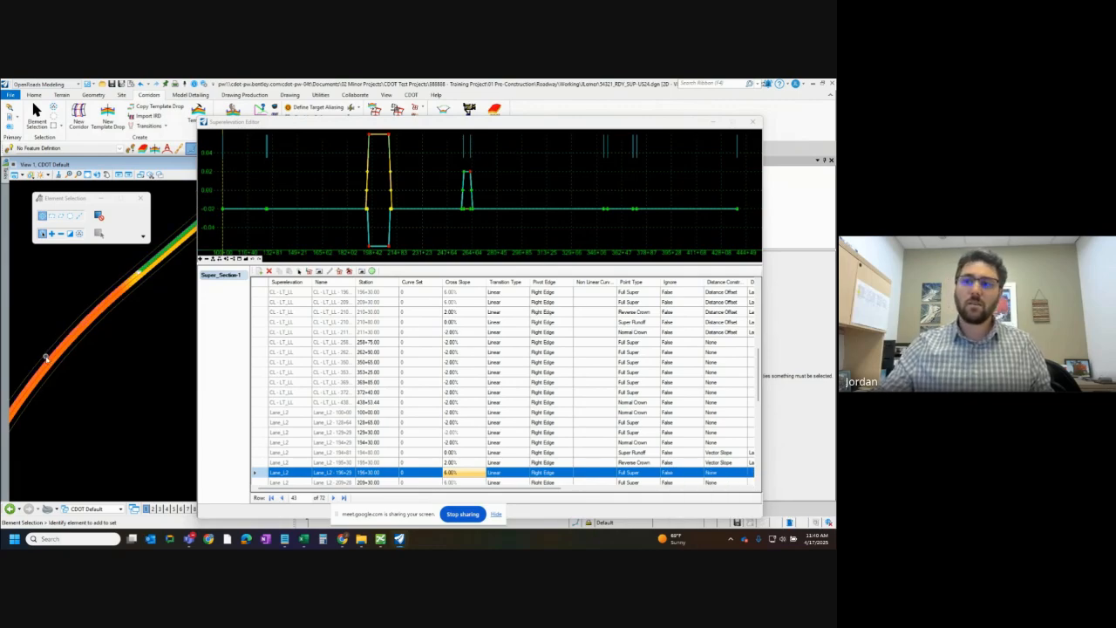
{"action": "scroll", "coordinate": [38, 377], "scroll_direction": "up", "scroll_amount": 2}
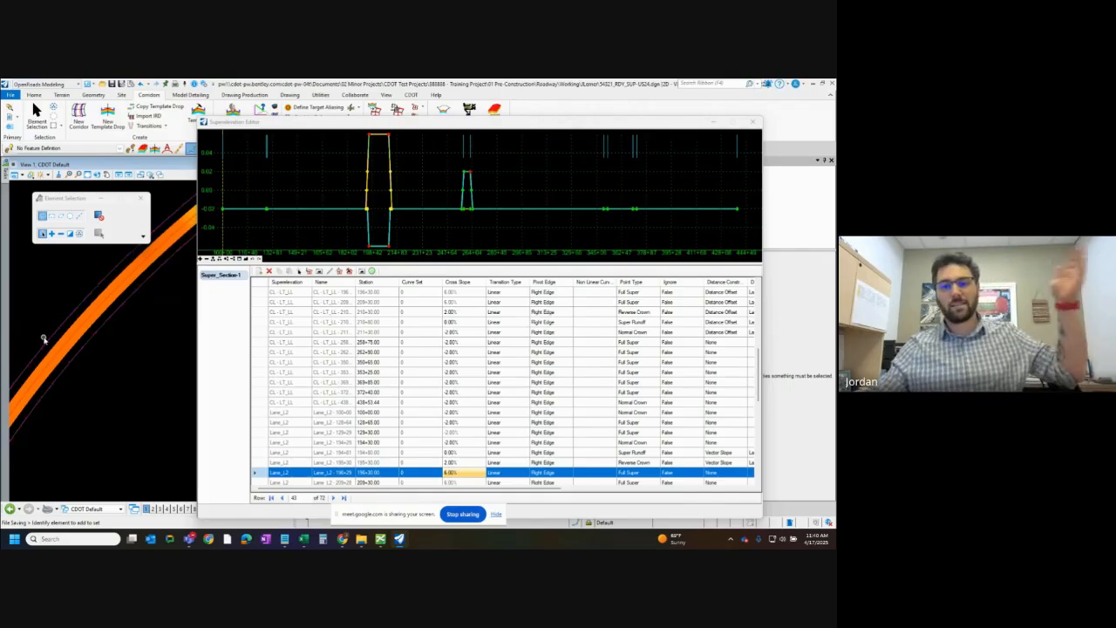
Set the cross slope of Lane_L2's Full Super point at station 196+30 to 3%
{"action": "double_click", "coordinate": [442, 472]}
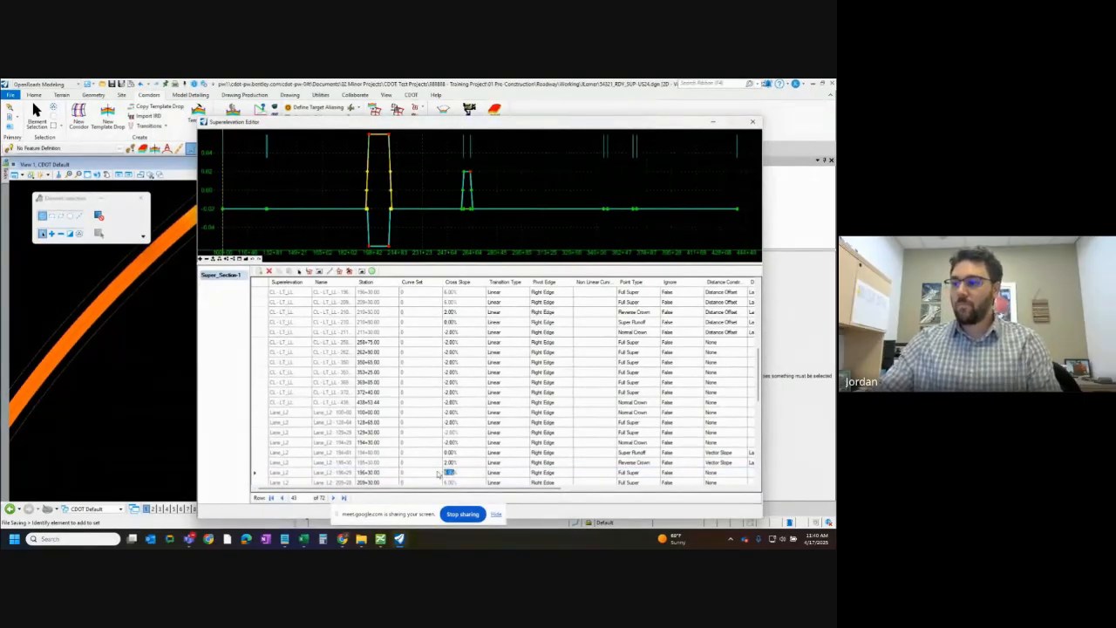
{"action": "type", "text": "3"}
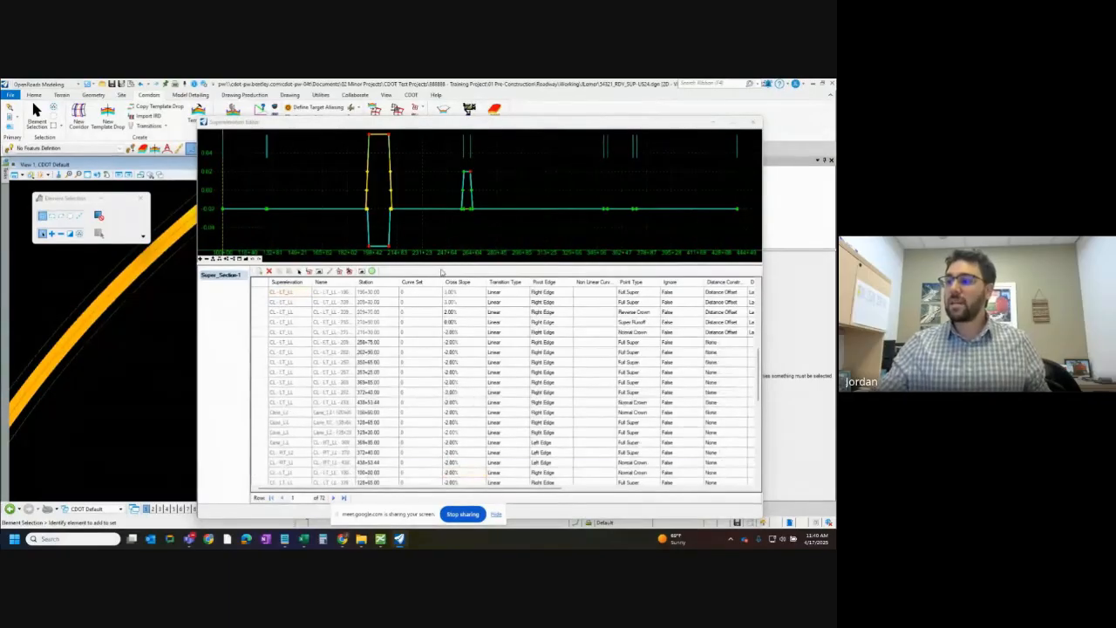
{"action": "key", "text": "Return"}
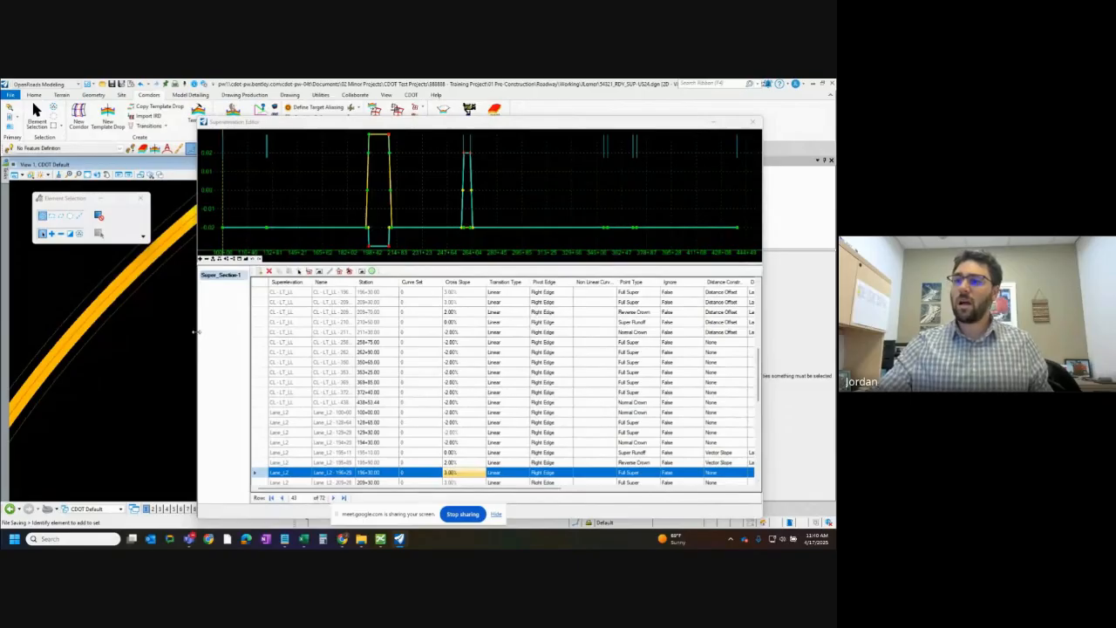
Widen the Superelevation Editor and examine the distance and slope constraints of the RT_LL - RT_EOP lane's transition points
{"action": "left_click_drag", "start_coordinate": [195, 331], "coordinate": [142, 332]}
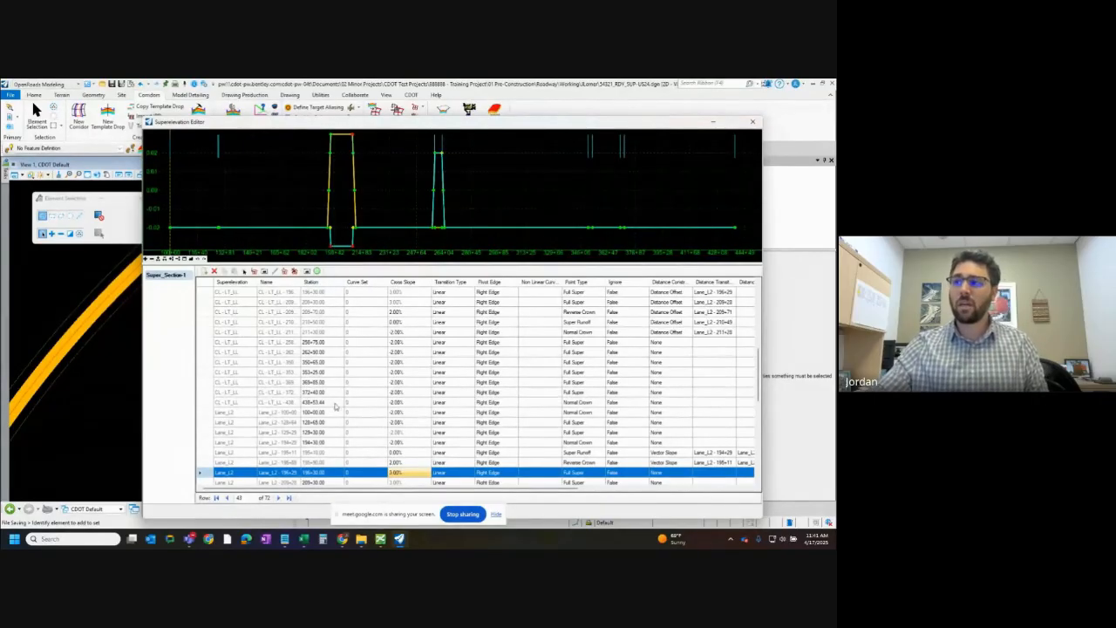
{"action": "scroll", "coordinate": [337, 384], "scroll_direction": "down", "scroll_amount": 10}
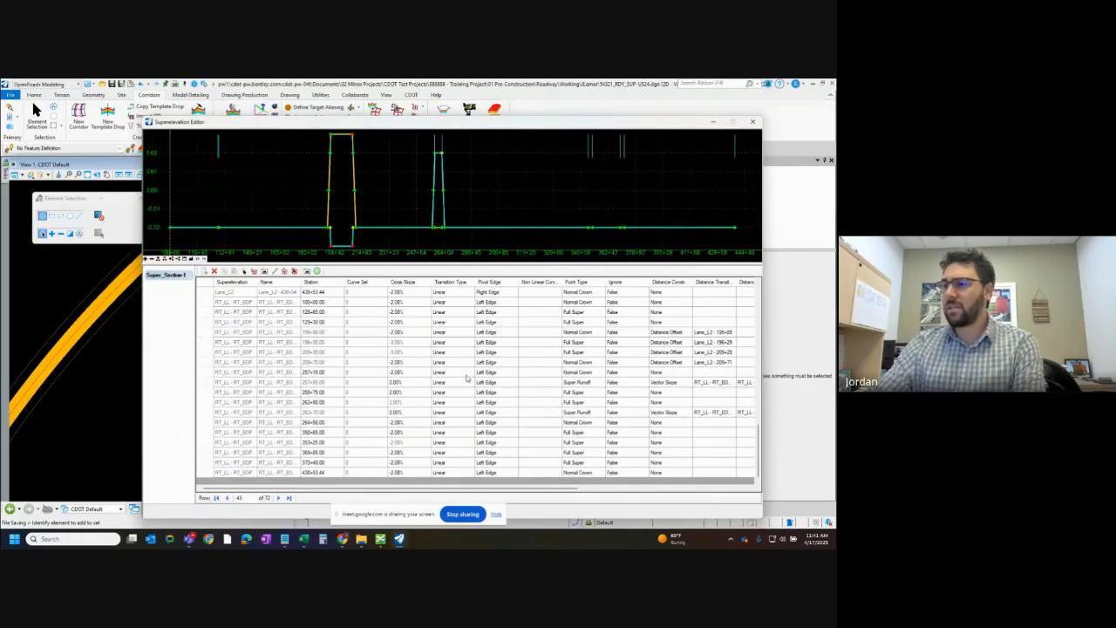
{"action": "left_click", "coordinate": [592, 342]}
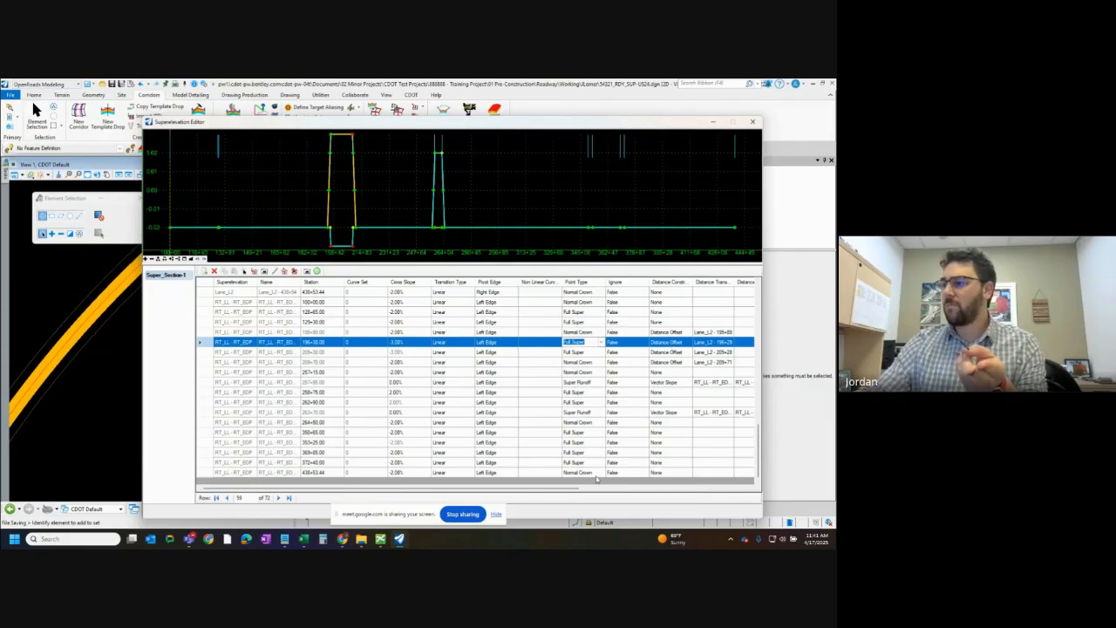
{"action": "left_click_drag", "start_coordinate": [572, 491], "coordinate": [687, 489]}
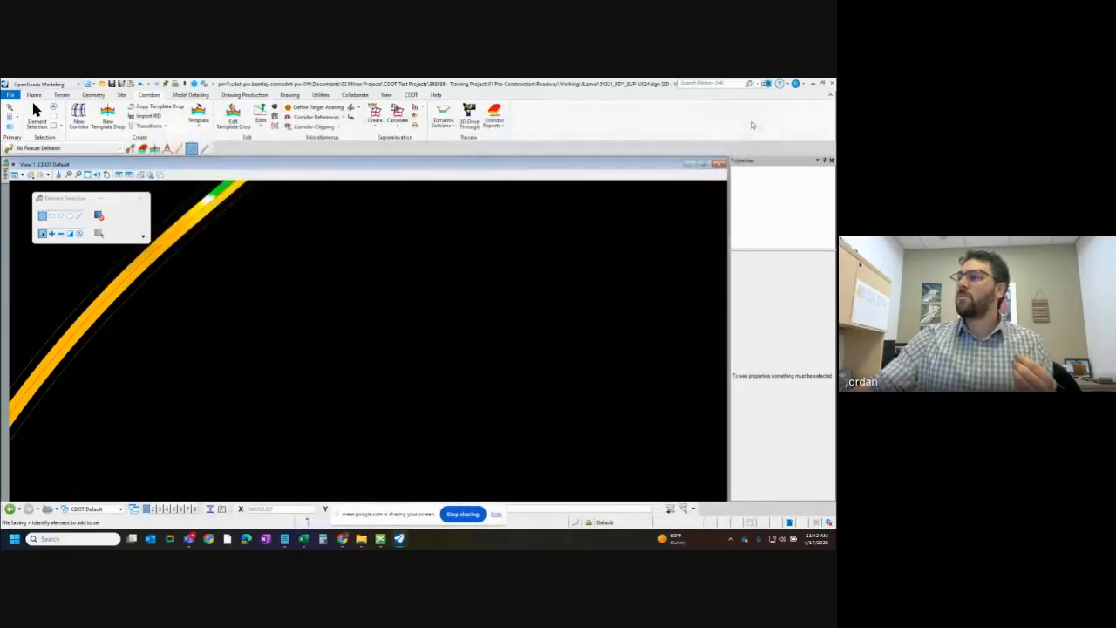
Close the Superelevation Editor and examine the shaded lanes on the straight section below the curve in the plan view
{"action": "left_click", "coordinate": [752, 121]}
{"action": "scroll", "coordinate": [255, 318], "scroll_direction": "down", "scroll_amount": 3}
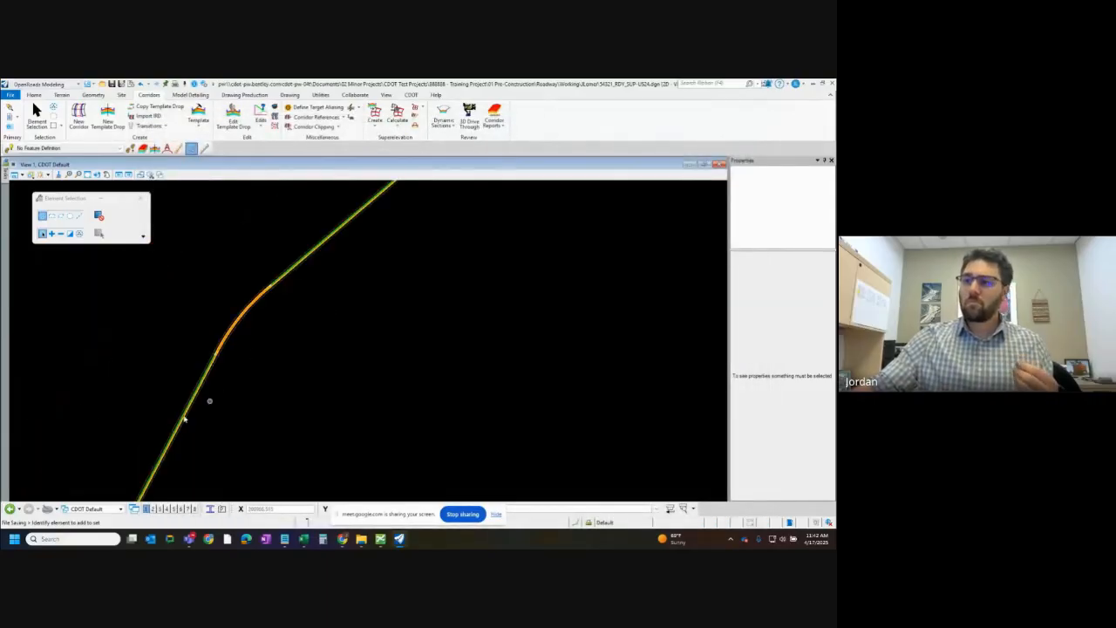
{"action": "scroll", "coordinate": [192, 357], "scroll_direction": "up", "scroll_amount": 3}
{"action": "scroll", "coordinate": [204, 332], "scroll_direction": "up", "scroll_amount": 2}
{"action": "scroll", "coordinate": [344, 346], "scroll_direction": "down", "scroll_amount": 3}
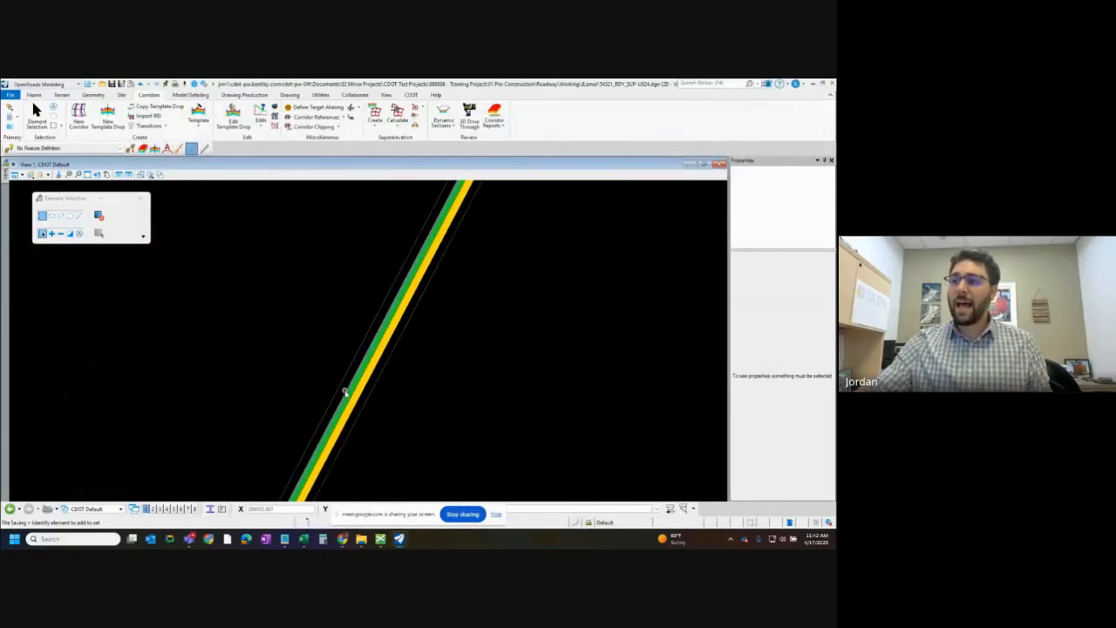
{"action": "scroll", "coordinate": [341, 392], "scroll_direction": "up", "scroll_amount": 3}
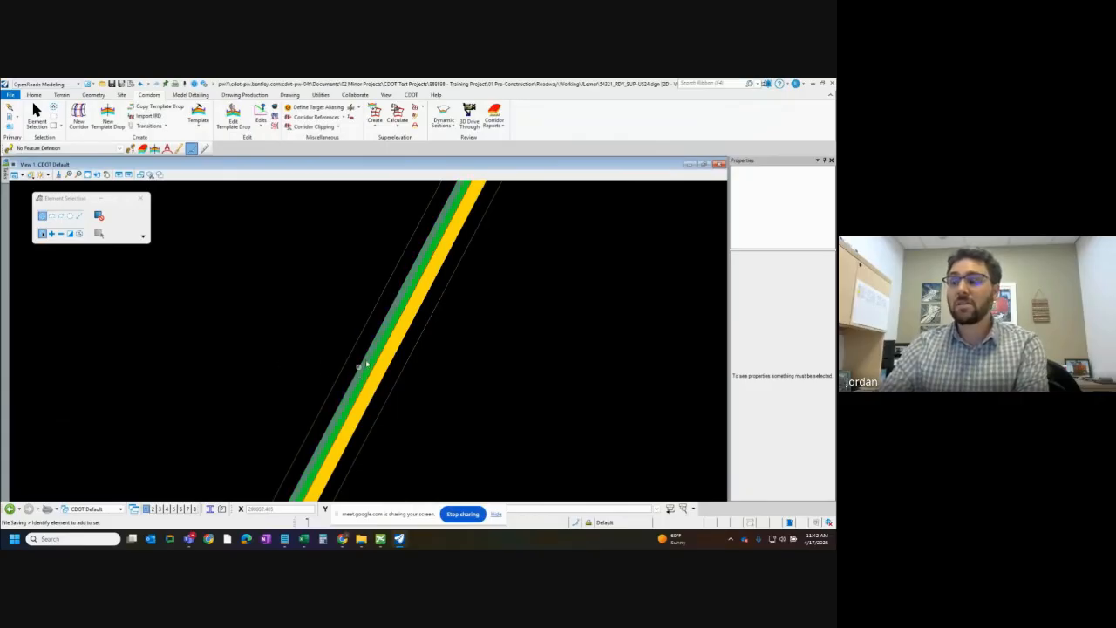
{"action": "scroll", "coordinate": [366, 366], "scroll_direction": "up", "scroll_amount": 2}
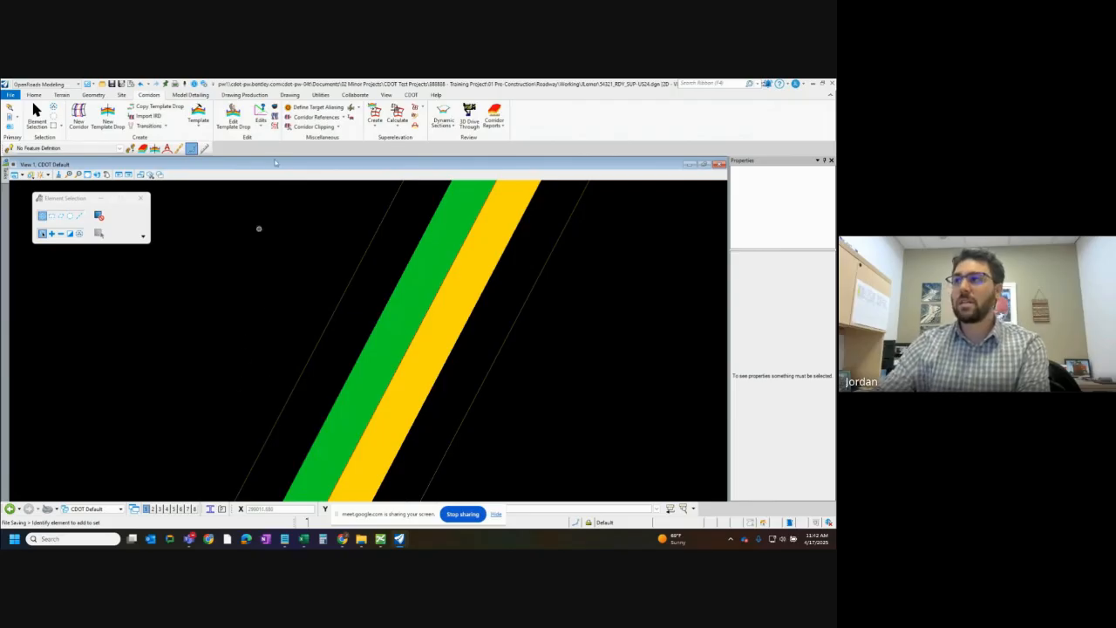
Start the Insert Station Cross Slope command for the straight section below the curve and set its pivot to Right Edge
{"action": "left_click", "coordinate": [398, 128]}
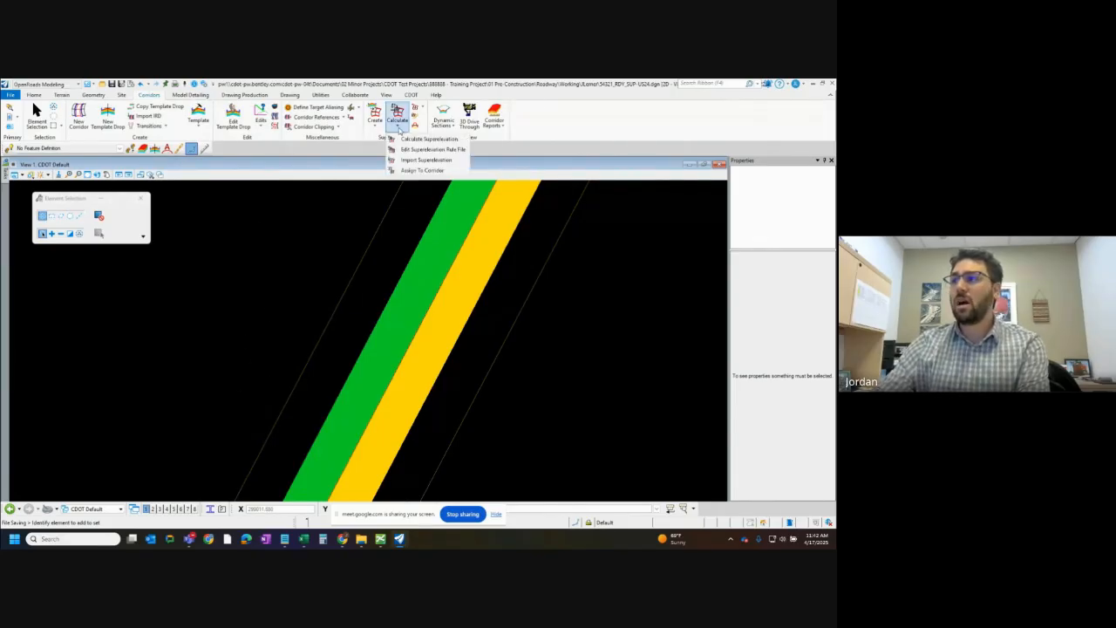
{"action": "left_click", "coordinate": [399, 129]}
{"action": "left_click", "coordinate": [422, 109]}
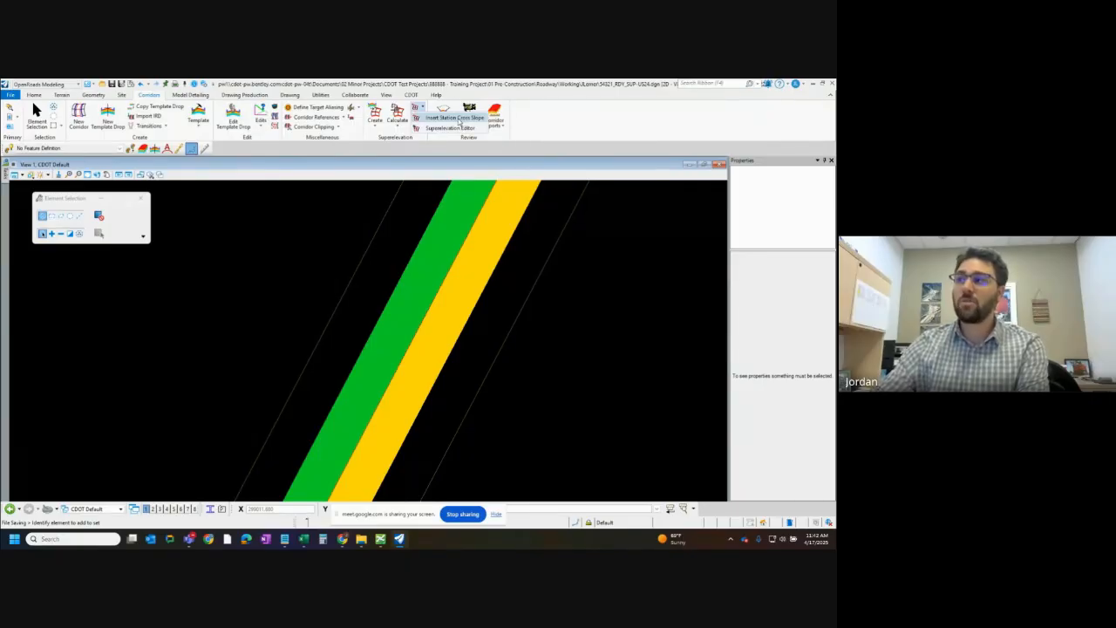
{"action": "left_click", "coordinate": [459, 119]}
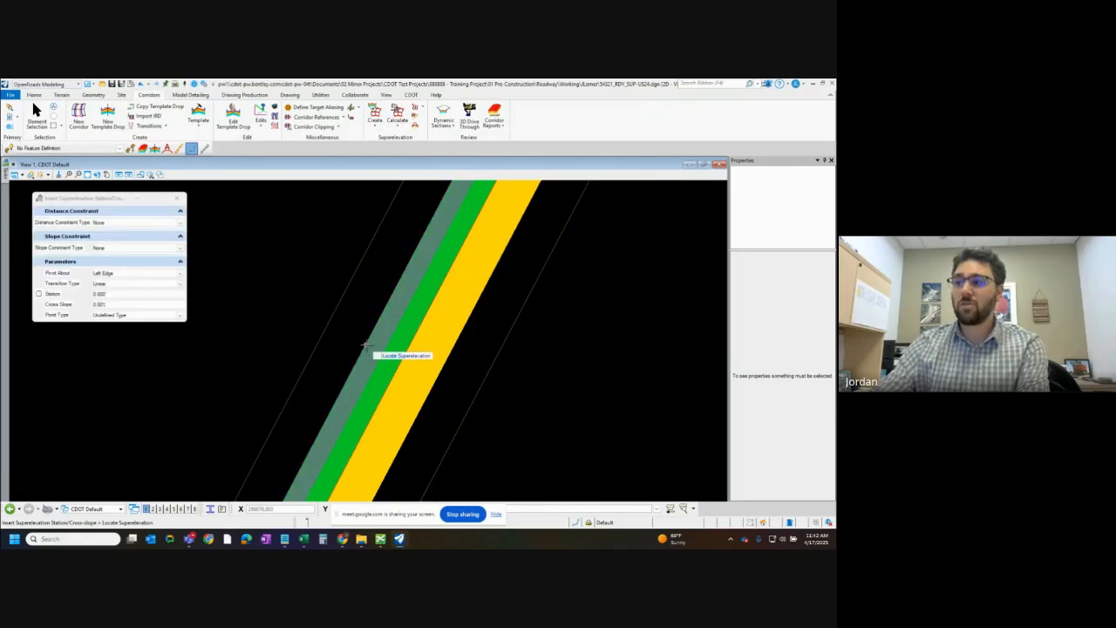
{"action": "scroll", "coordinate": [252, 315], "scroll_direction": "down", "scroll_amount": 6}
{"action": "scroll", "coordinate": [233, 308], "scroll_direction": "up", "scroll_amount": 3}
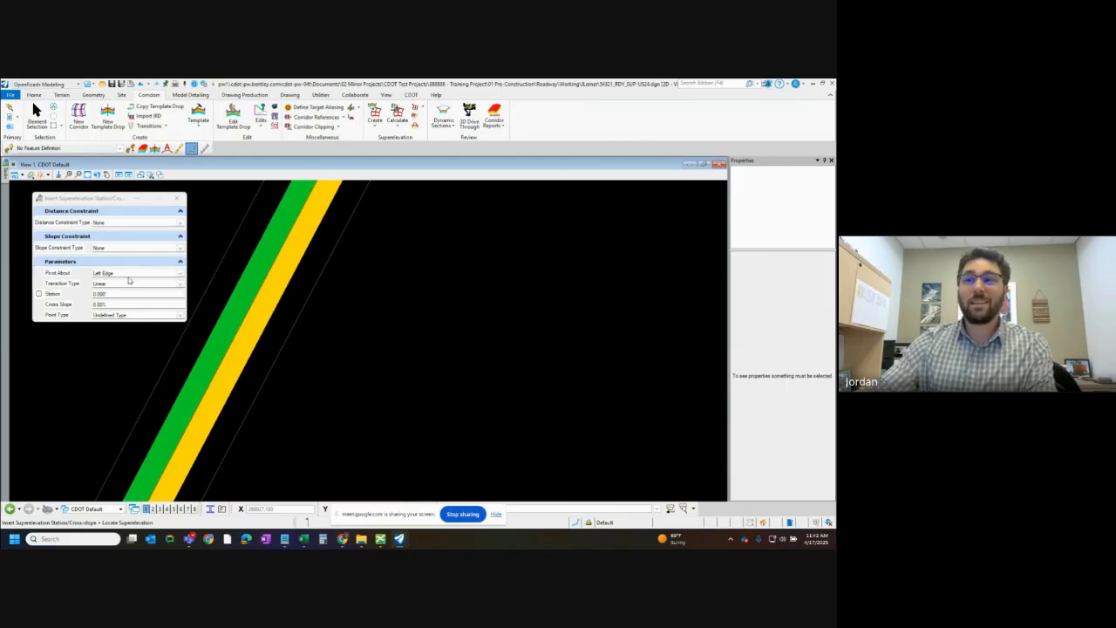
{"action": "left_click", "coordinate": [71, 275]}
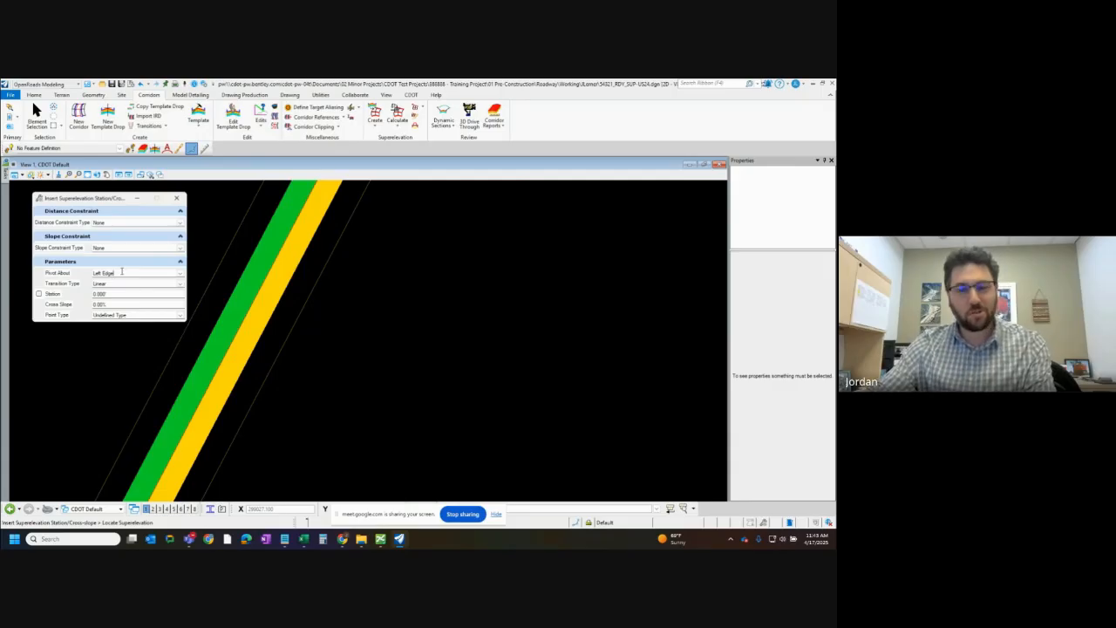
{"action": "left_click_drag", "start_coordinate": [117, 273], "coordinate": [97, 273]}
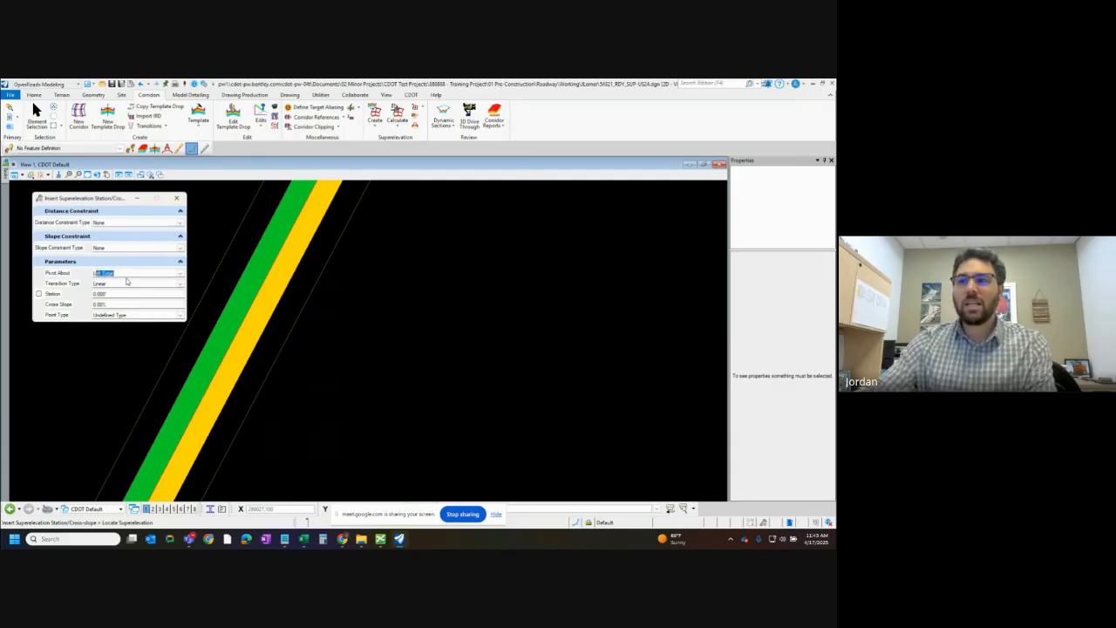
{"action": "left_click", "coordinate": [126, 275]}
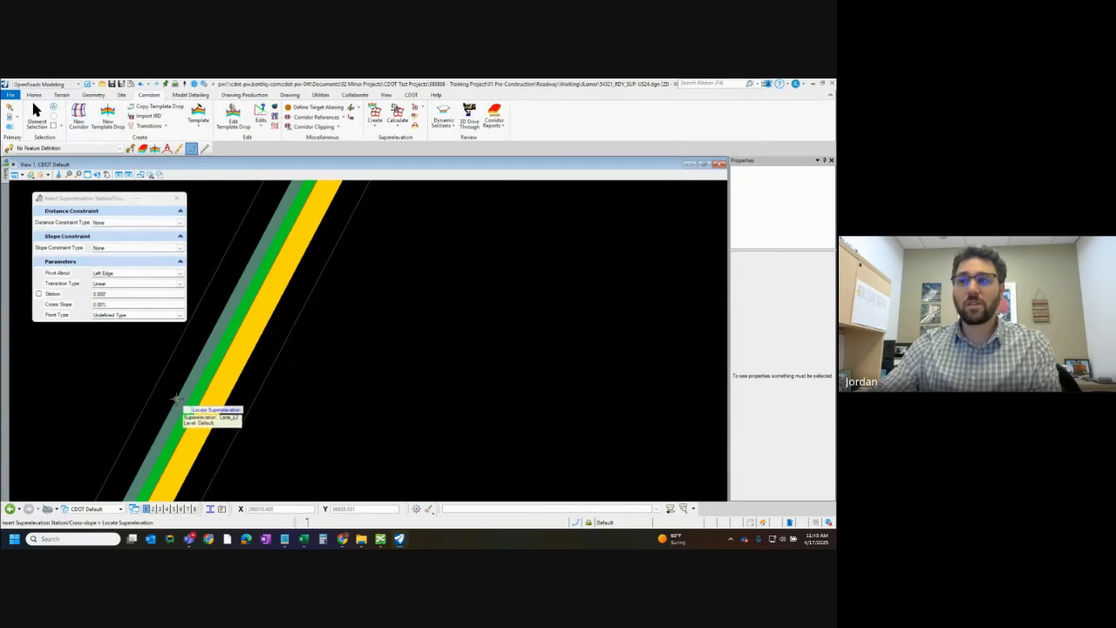
{"action": "left_click", "coordinate": [180, 223]}
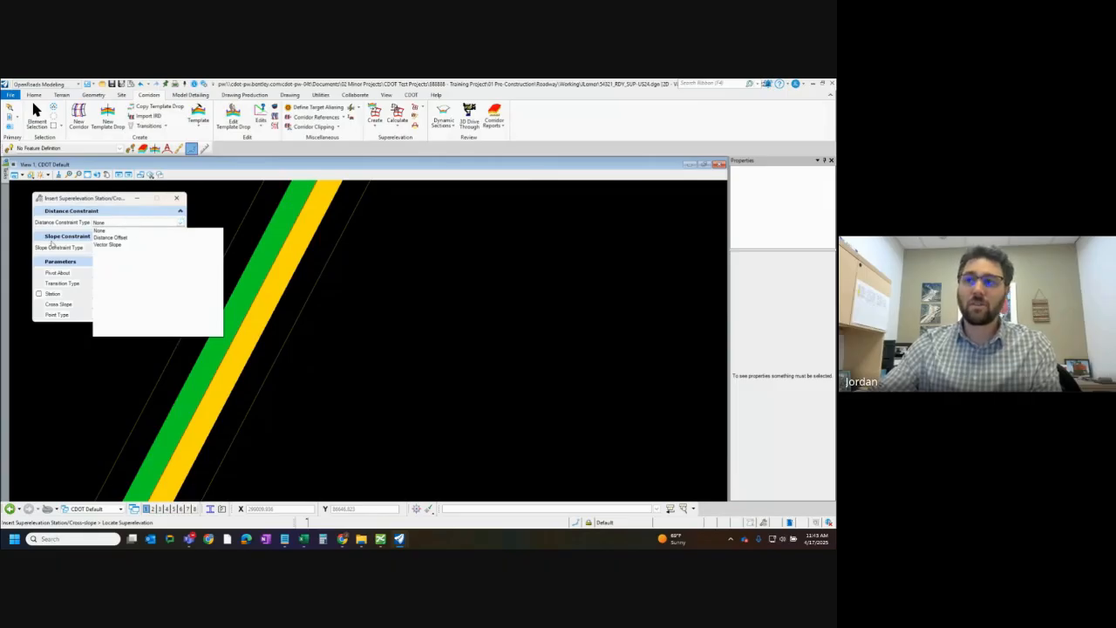
{"action": "left_click", "coordinate": [38, 232]}
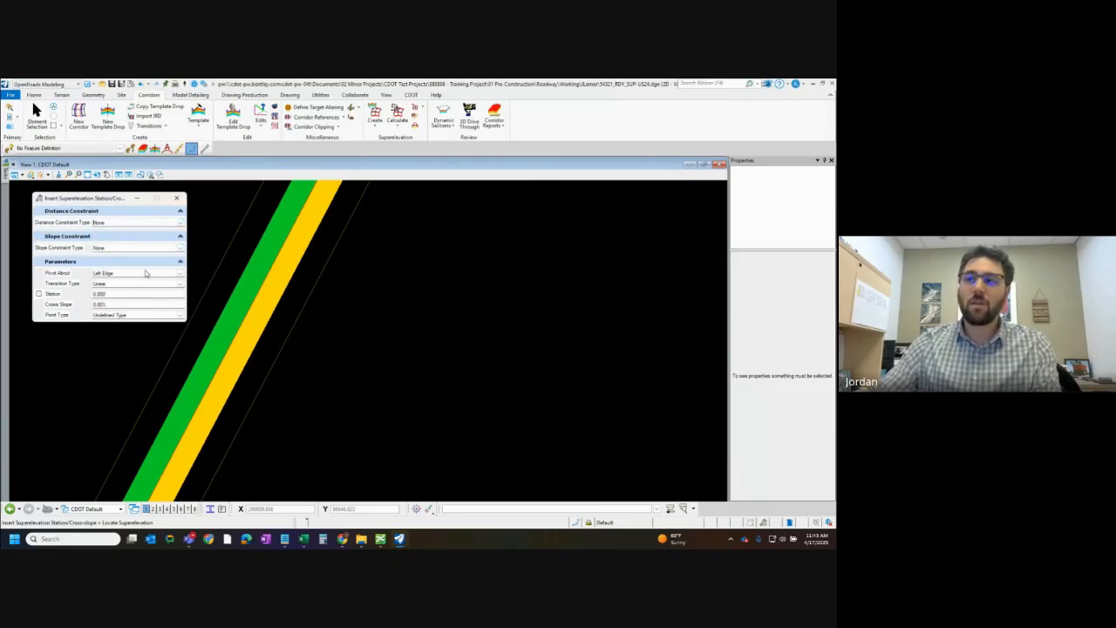
{"action": "left_click", "coordinate": [180, 274]}
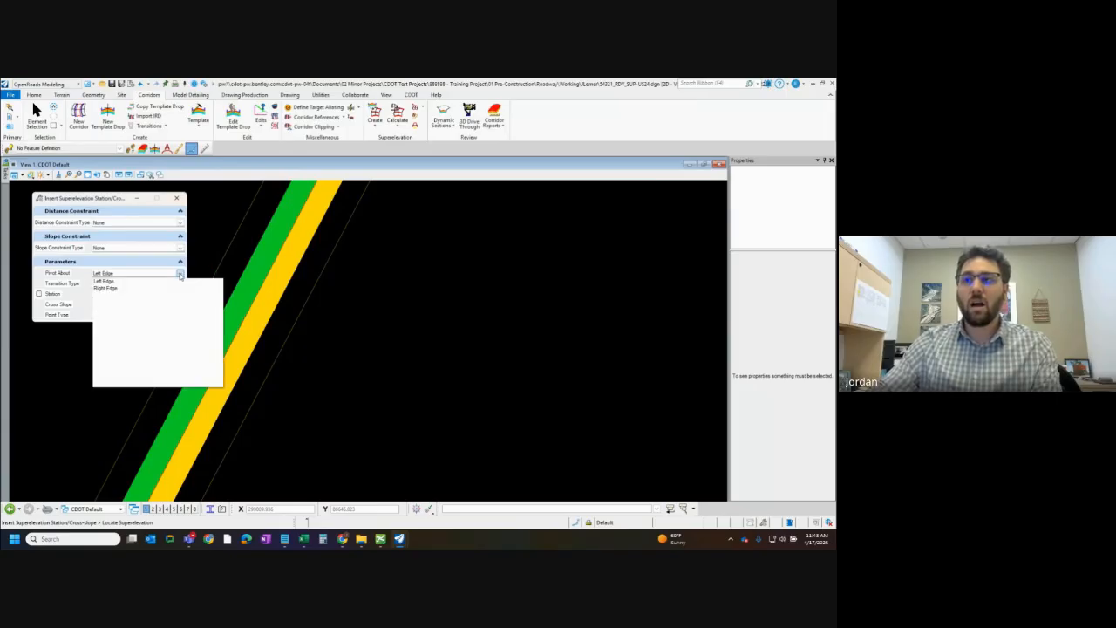
{"action": "left_click", "coordinate": [110, 292]}
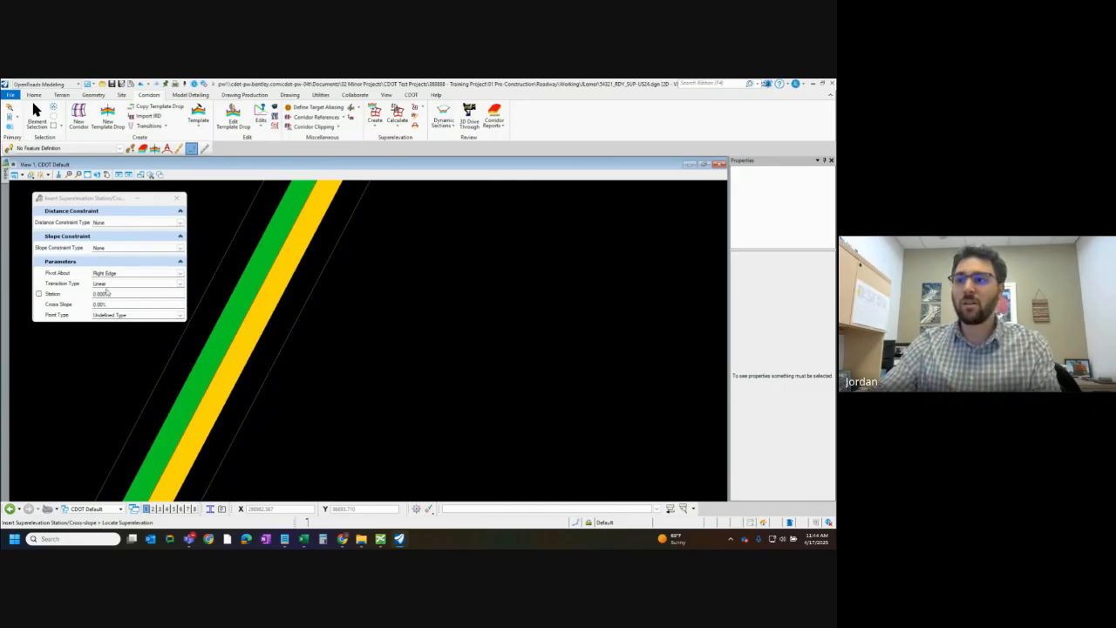
Choose Lane_L2 for the new cross slope point, with no distance or slope constraint, a right-edge pivot and a linear transition
{"action": "left_click", "coordinate": [181, 315]}
{"action": "left_click", "coordinate": [150, 322]}
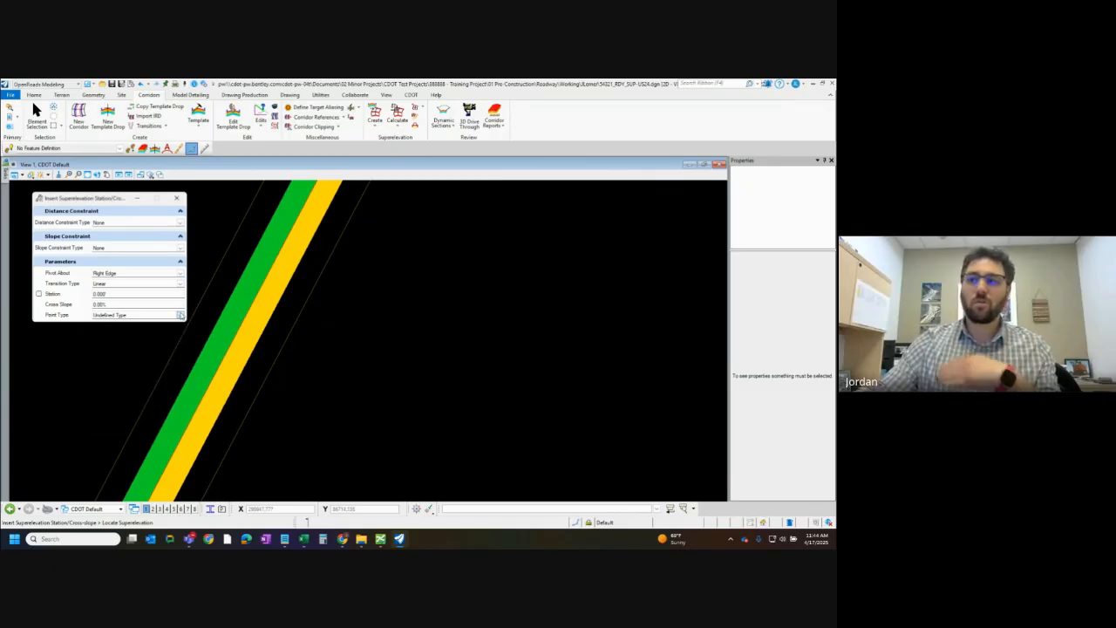
{"action": "left_click", "coordinate": [180, 315]}
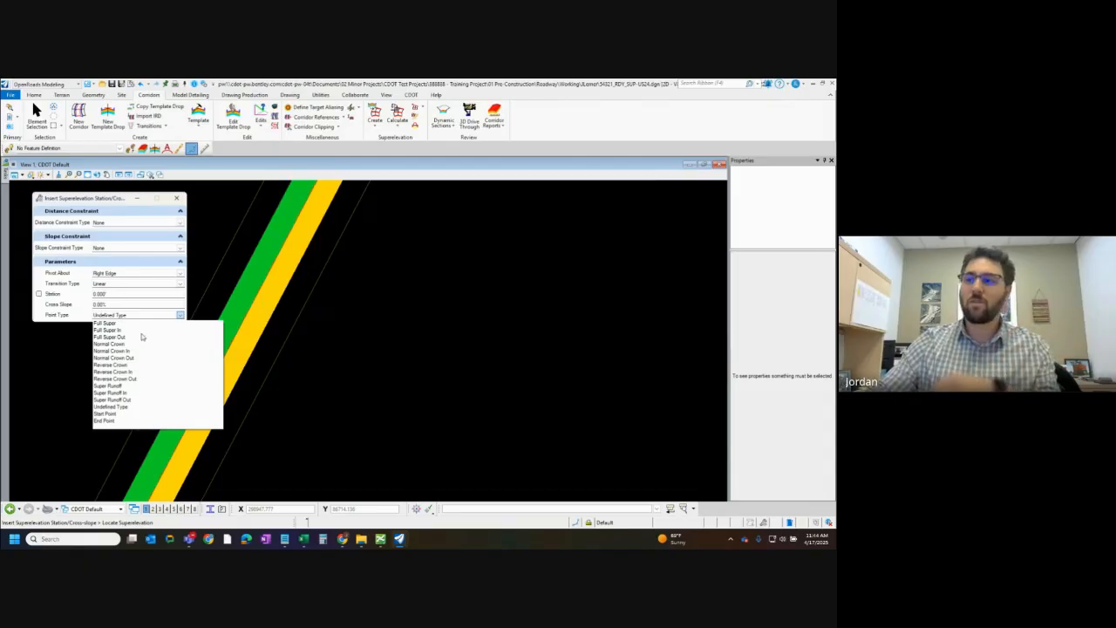
{"action": "left_click", "coordinate": [146, 322]}
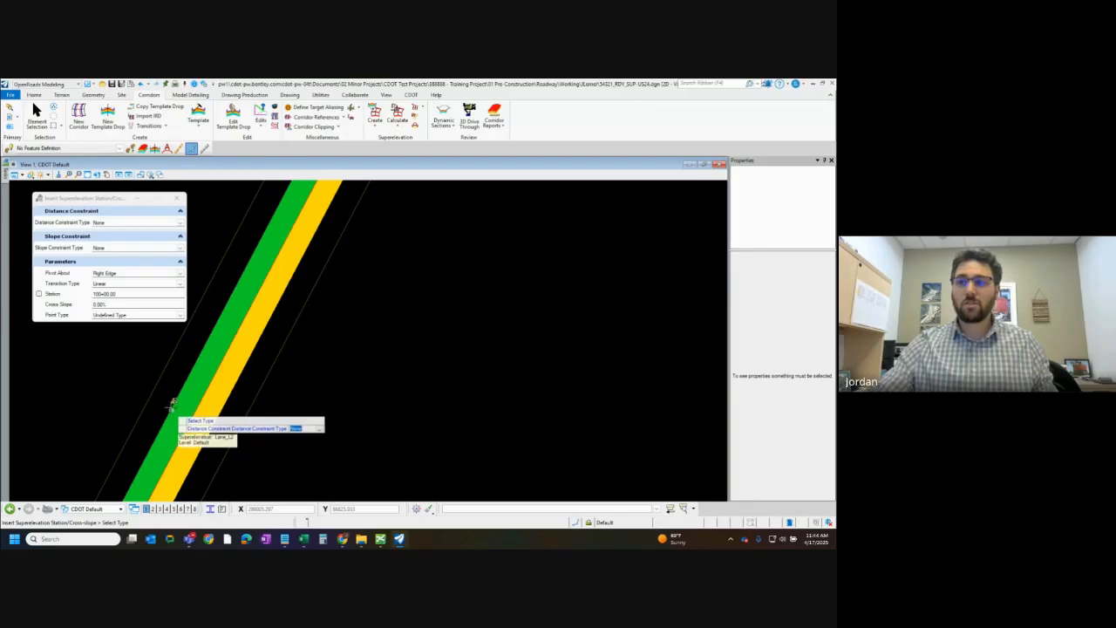
{"action": "left_click", "coordinate": [172, 411]}
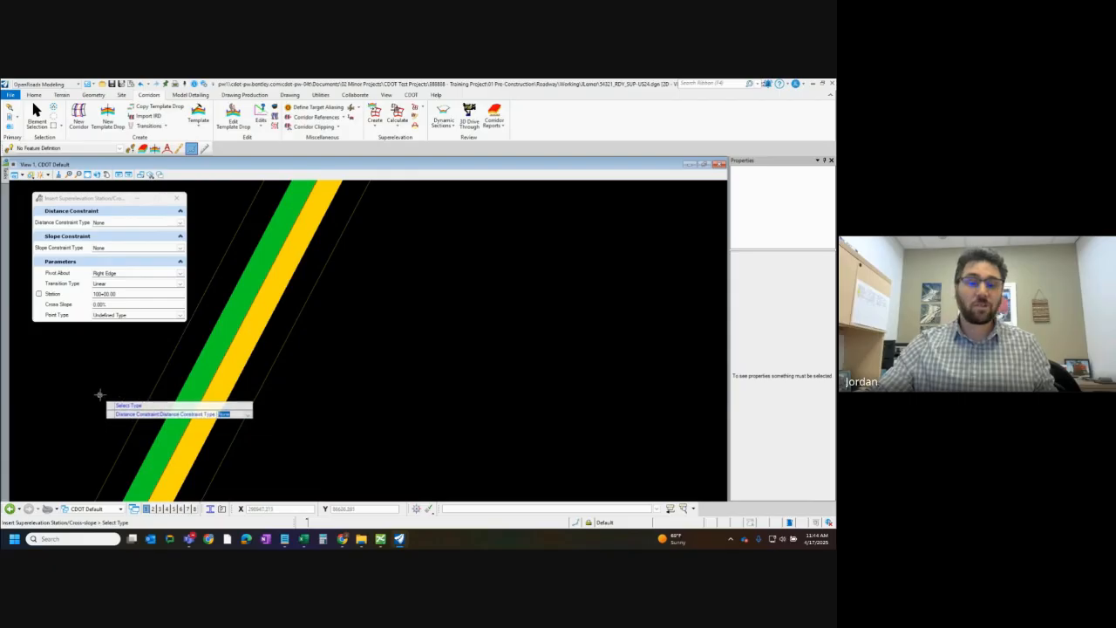
{"action": "scroll", "coordinate": [335, 374], "scroll_direction": "down", "scroll_amount": 3}
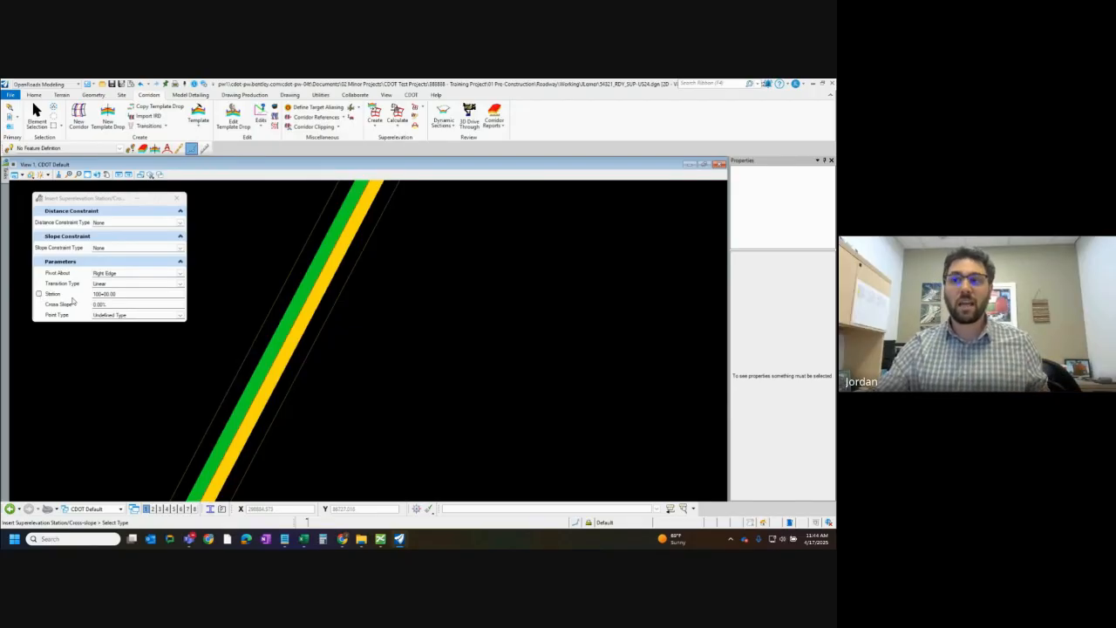
{"action": "left_click", "coordinate": [201, 348]}
{"action": "left_click", "coordinate": [202, 348]}
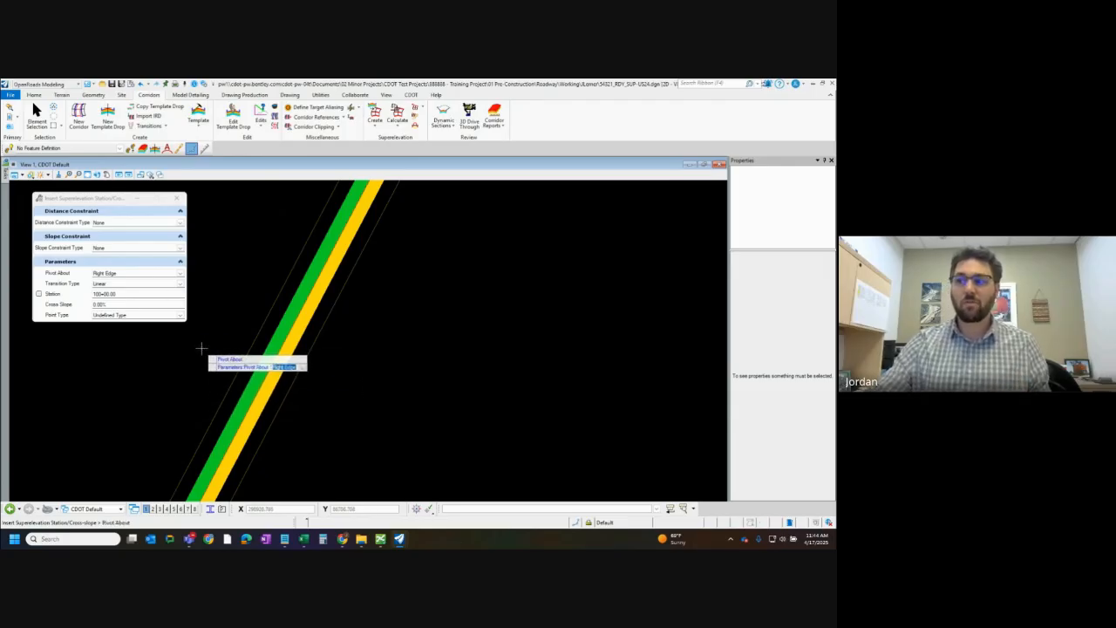
{"action": "left_click", "coordinate": [207, 361]}
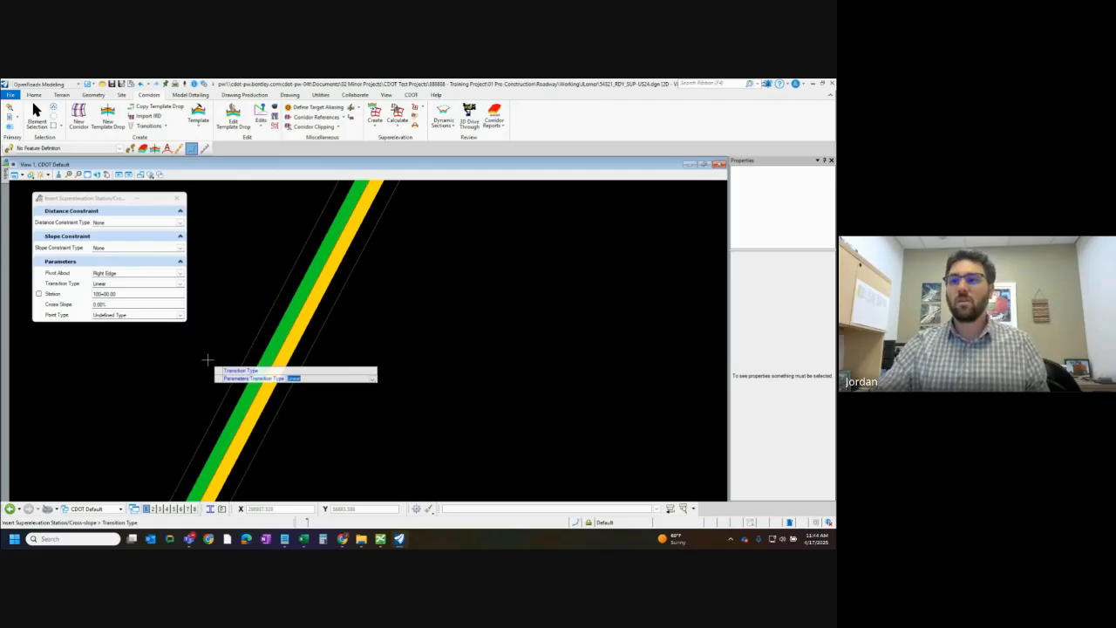
{"action": "left_click", "coordinate": [206, 359]}
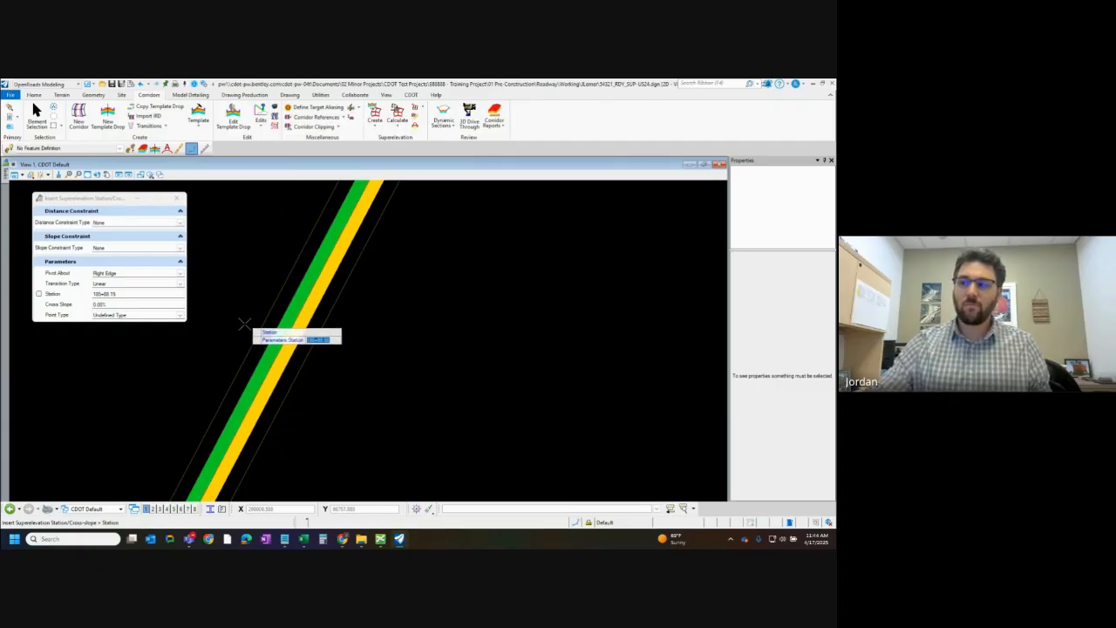
Insert the point at about station 185+13 with a -2% cross slope and the Undefined Type point type
{"action": "left_click", "coordinate": [198, 399]}
{"action": "key", "text": "BackSpace"}
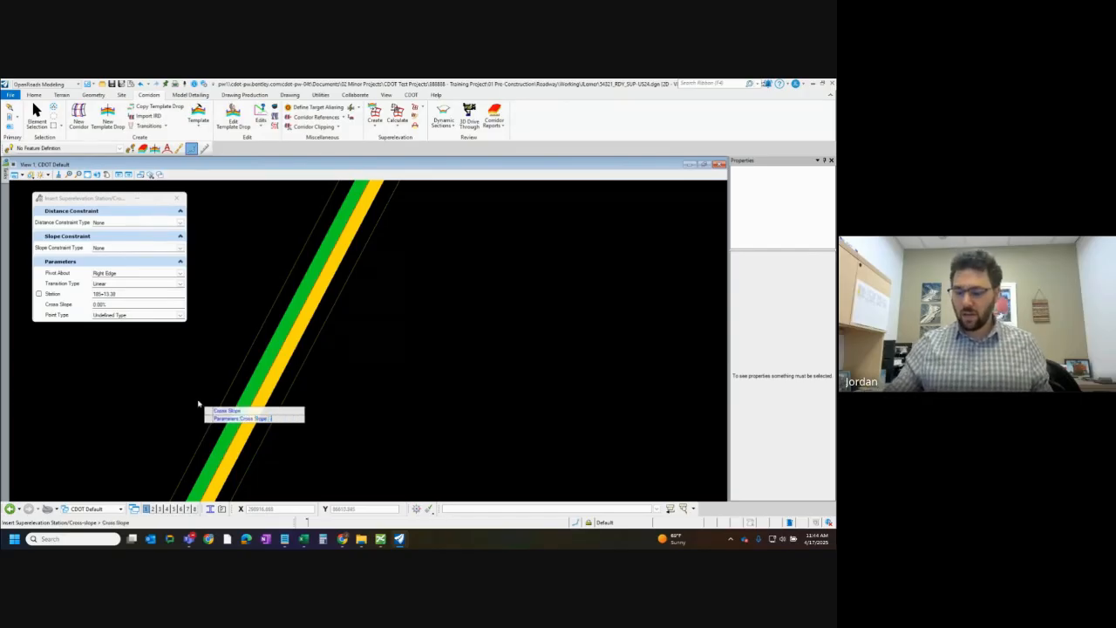
{"action": "key", "text": "Return"}
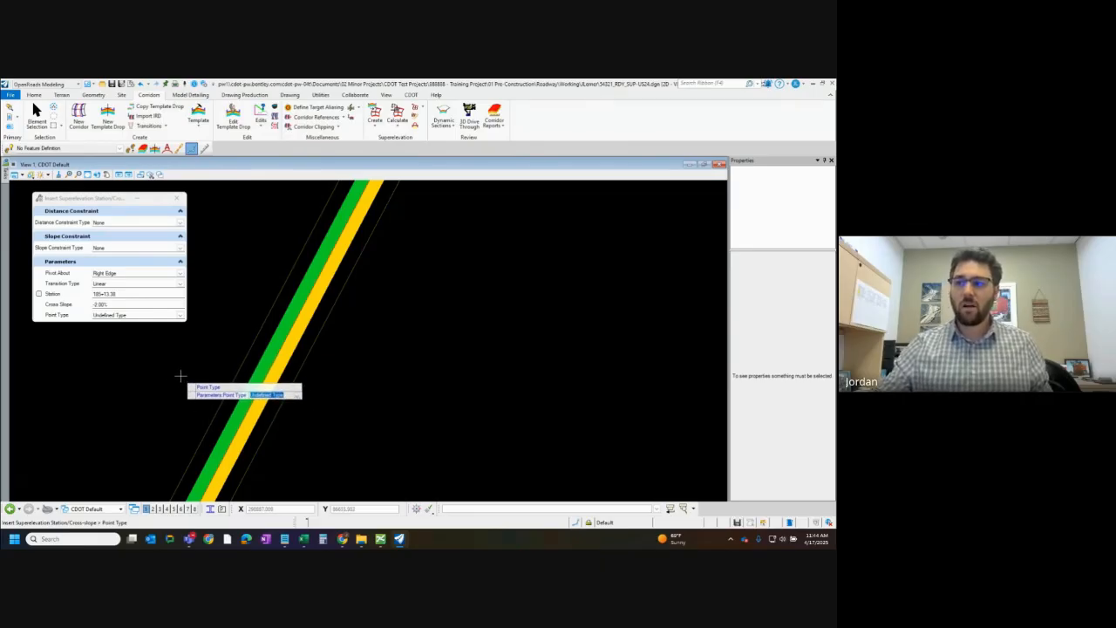
{"action": "left_click", "coordinate": [181, 381]}
{"action": "right_click", "coordinate": [209, 362]}
{"action": "right_click", "coordinate": [230, 392]}
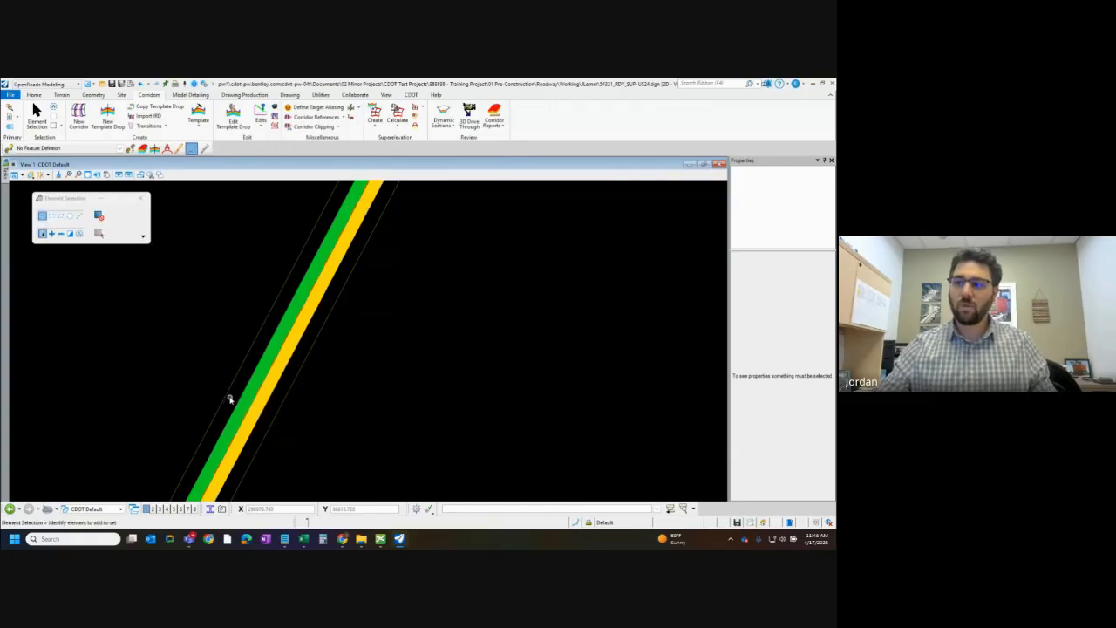
Select the superelevation section in plan view and examine the inserted cross slope point's annotation on the lane
{"action": "left_click", "coordinate": [227, 395]}
{"action": "left_click", "coordinate": [254, 431]}
{"action": "scroll", "coordinate": [250, 433], "scroll_direction": "down", "scroll_amount": 1}
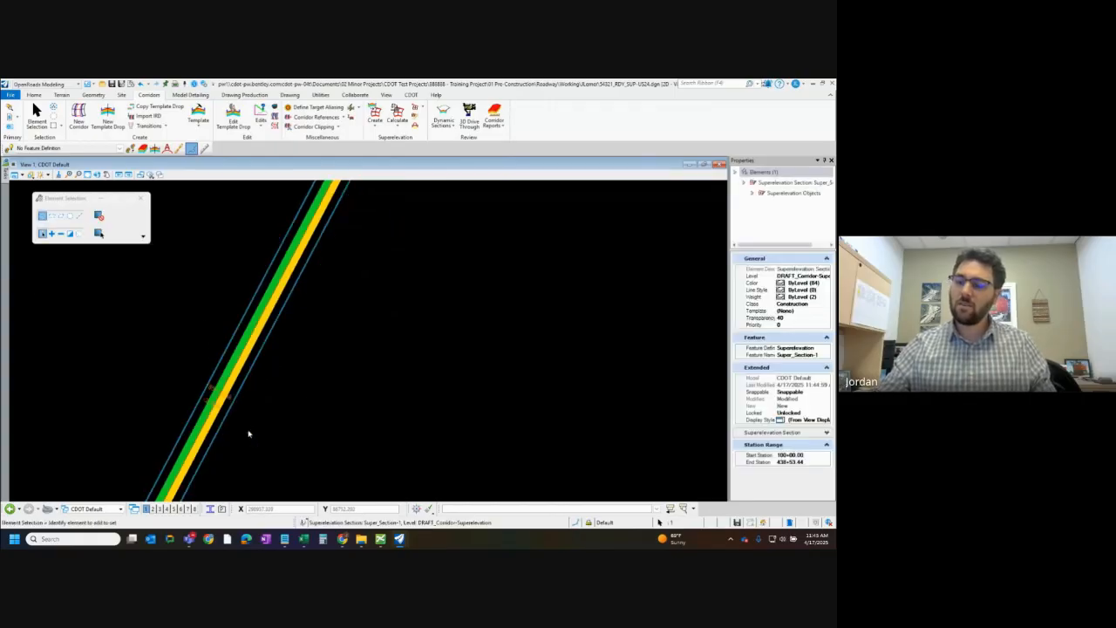
{"action": "scroll", "coordinate": [224, 406], "scroll_direction": "up", "scroll_amount": 5}
{"action": "scroll", "coordinate": [231, 415], "scroll_direction": "down", "scroll_amount": 1}
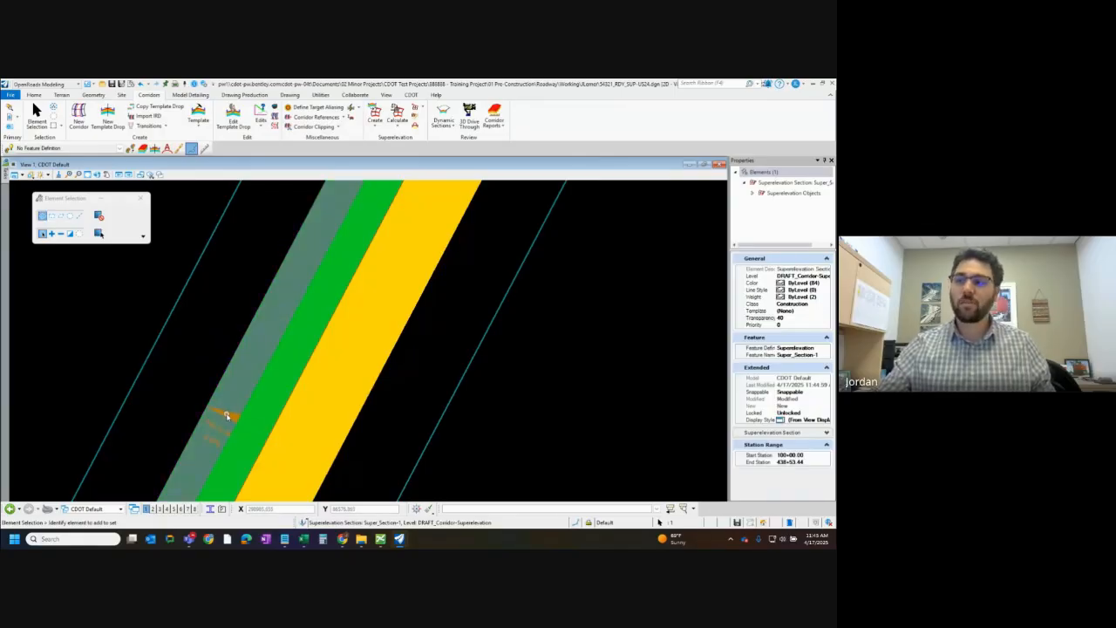
{"action": "scroll", "coordinate": [201, 449], "scroll_direction": "down", "scroll_amount": 4}
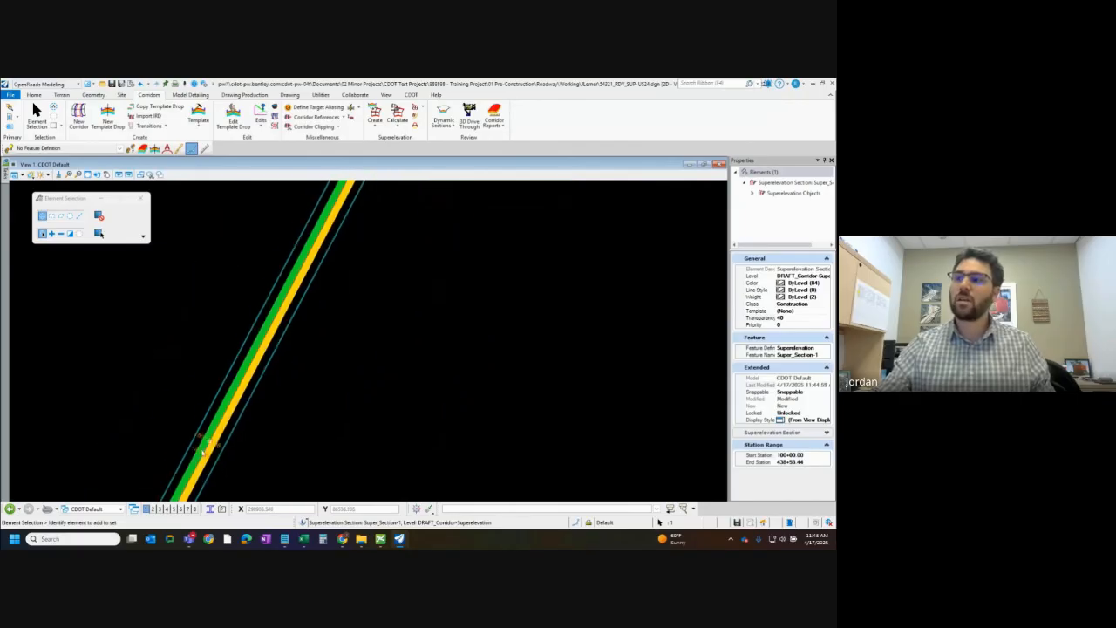
Examine the cross slope annotations and shading from the curve's transition points down to the inserted point on the straight section
{"action": "scroll", "coordinate": [199, 458], "scroll_direction": "down", "scroll_amount": 5}
{"action": "scroll", "coordinate": [231, 394], "scroll_direction": "up", "scroll_amount": 2}
{"action": "scroll", "coordinate": [207, 466], "scroll_direction": "up", "scroll_amount": 5}
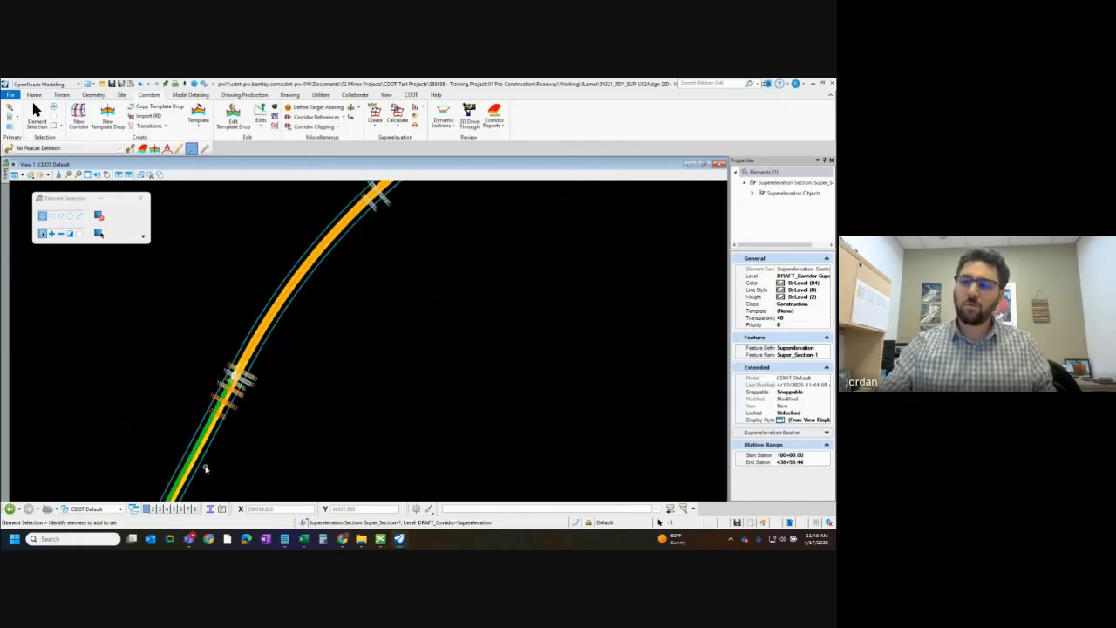
{"action": "scroll", "coordinate": [274, 298], "scroll_direction": "up", "scroll_amount": 2}
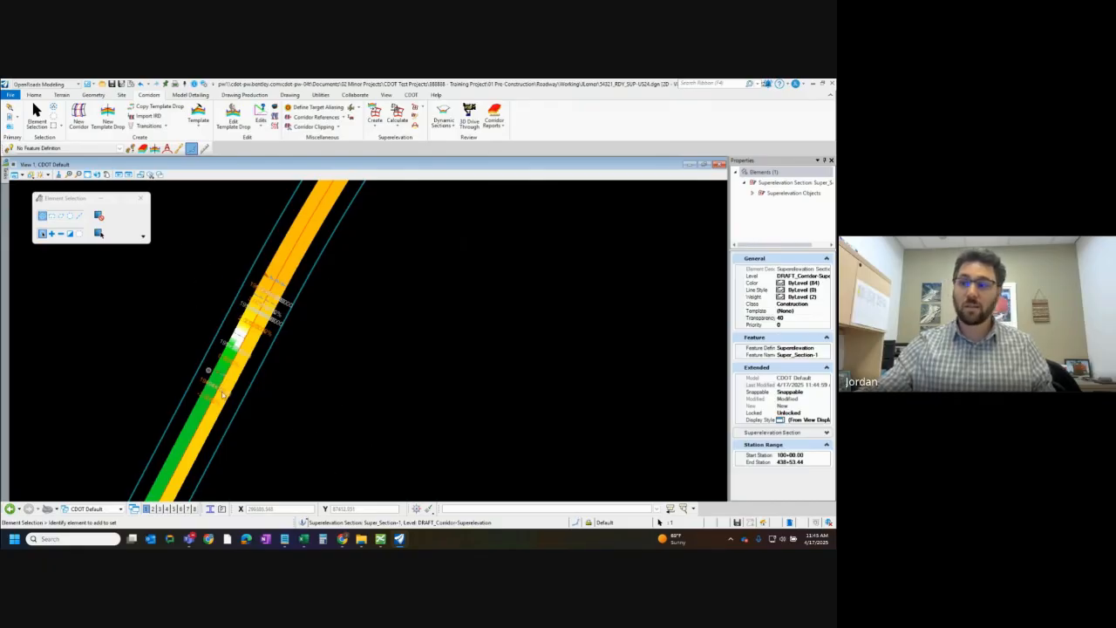
{"action": "scroll", "coordinate": [262, 272], "scroll_direction": "down", "scroll_amount": 4}
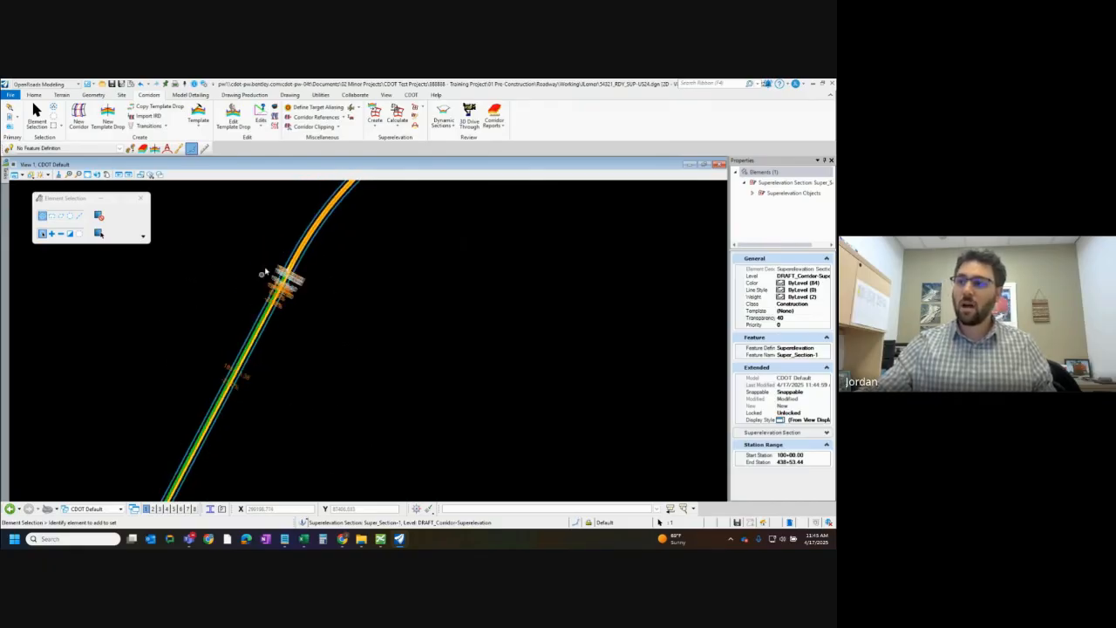
{"action": "scroll", "coordinate": [262, 272], "scroll_direction": "up", "scroll_amount": 5}
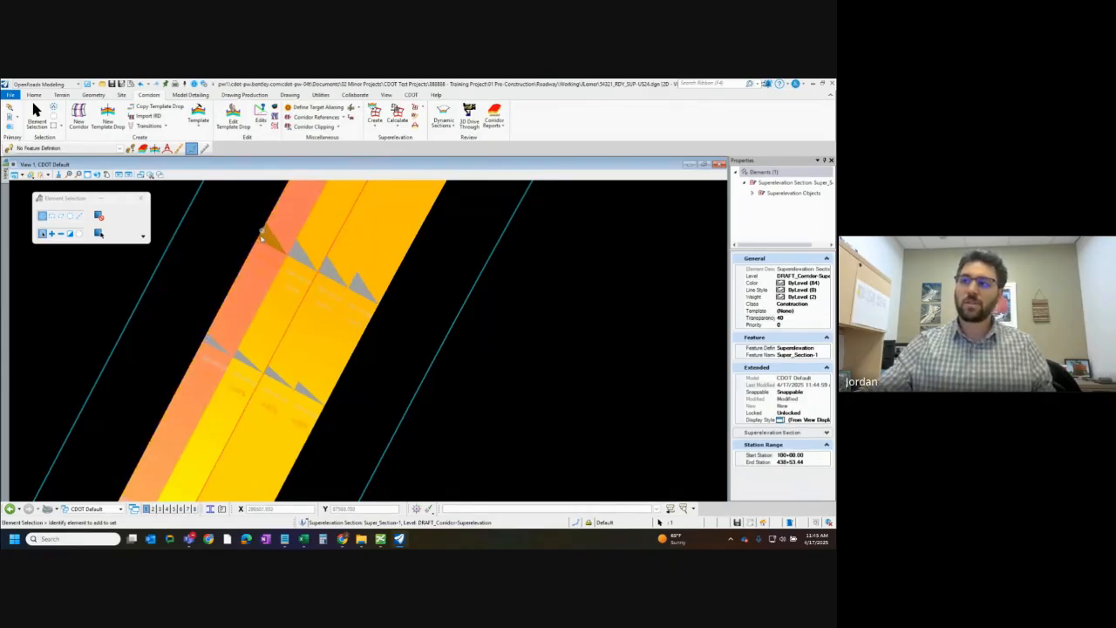
{"action": "scroll", "coordinate": [261, 235], "scroll_direction": "down", "scroll_amount": 2}
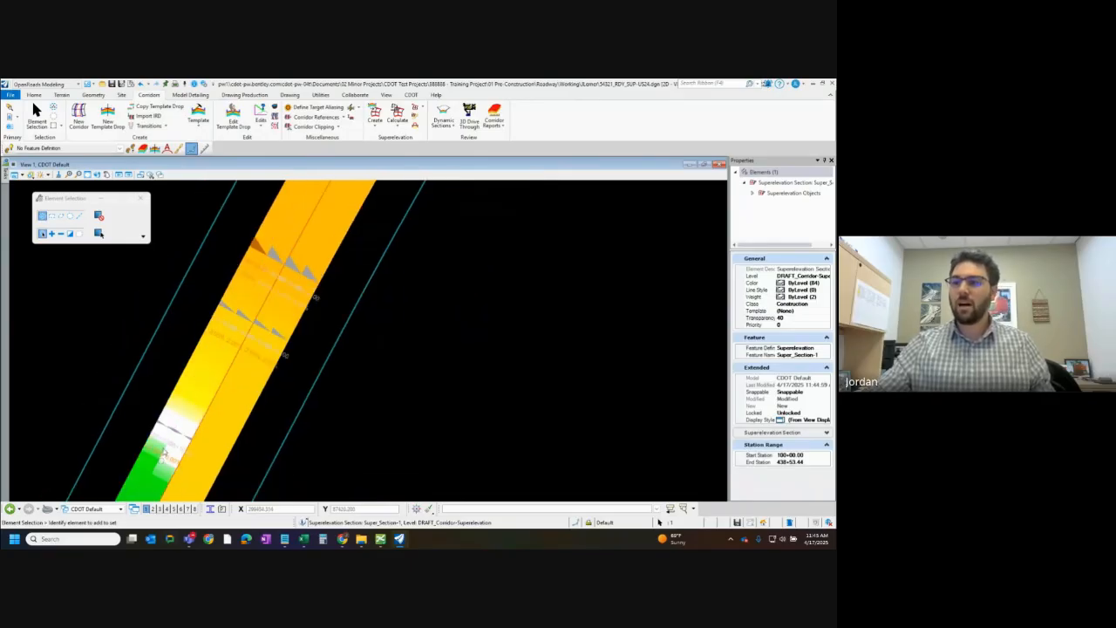
{"action": "scroll", "coordinate": [164, 452], "scroll_direction": "up", "scroll_amount": 3}
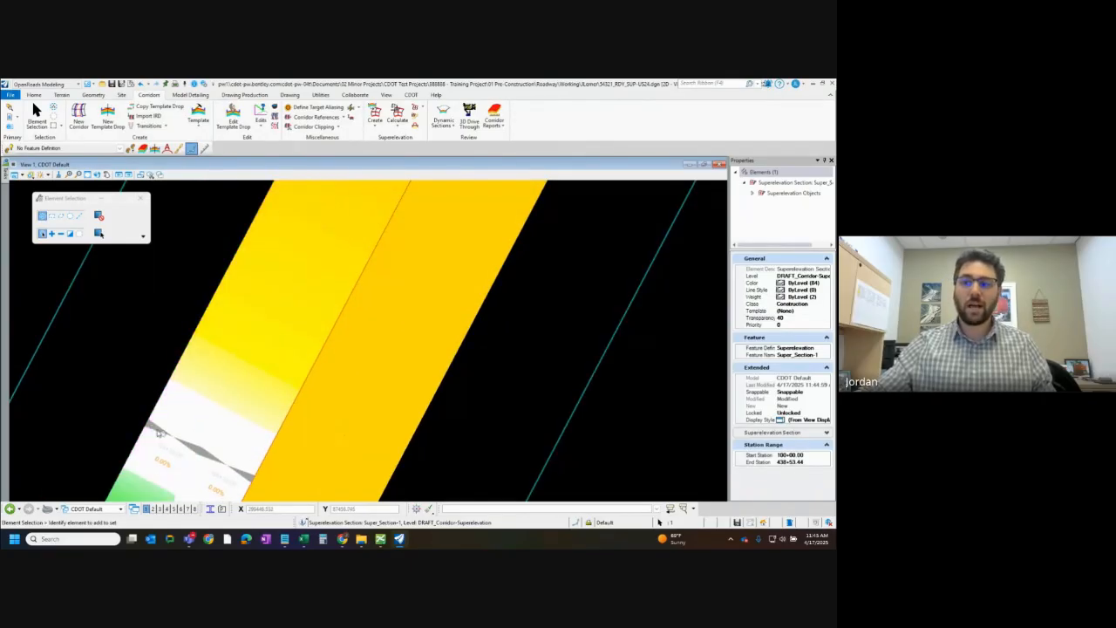
{"action": "scroll", "coordinate": [157, 358], "scroll_direction": "down", "scroll_amount": 5}
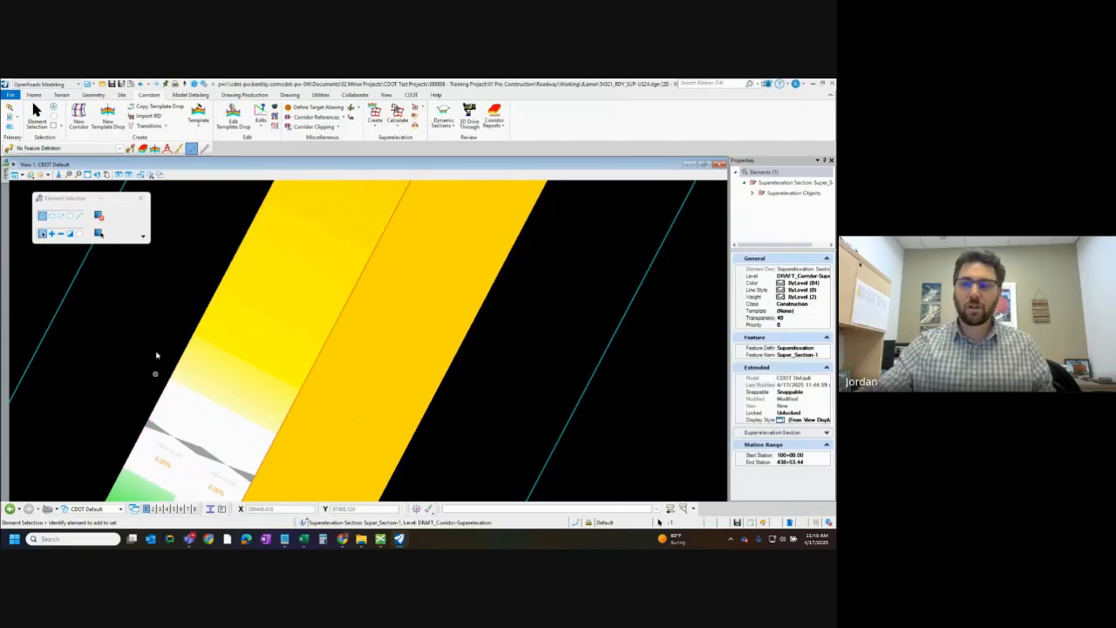
{"action": "scroll", "coordinate": [157, 401], "scroll_direction": "up", "scroll_amount": 3}
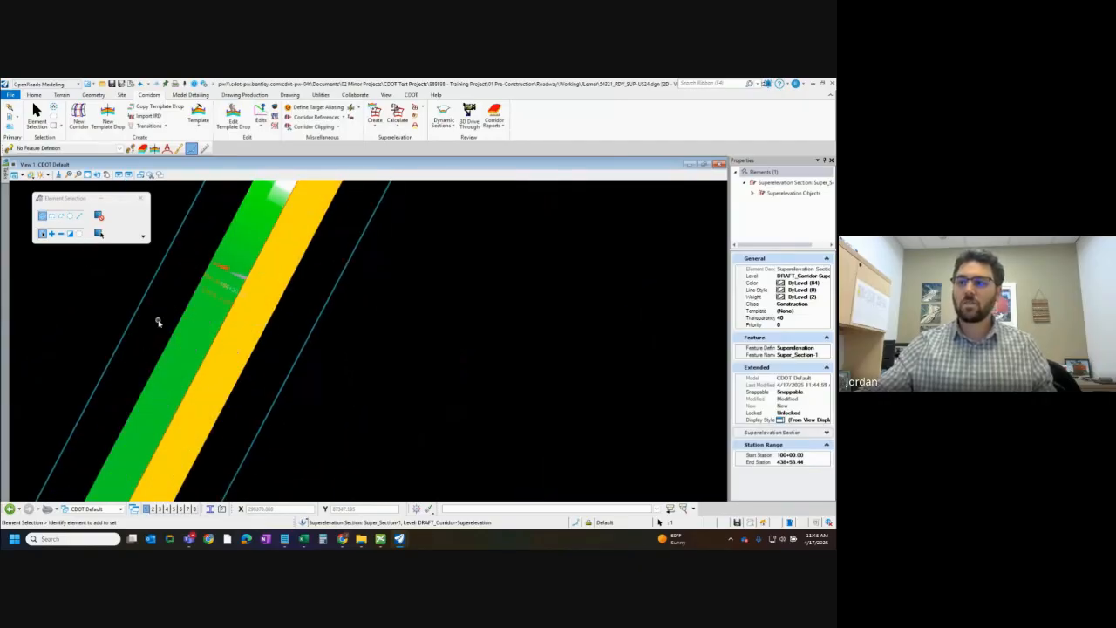
{"action": "scroll", "coordinate": [169, 331], "scroll_direction": "down", "scroll_amount": 2}
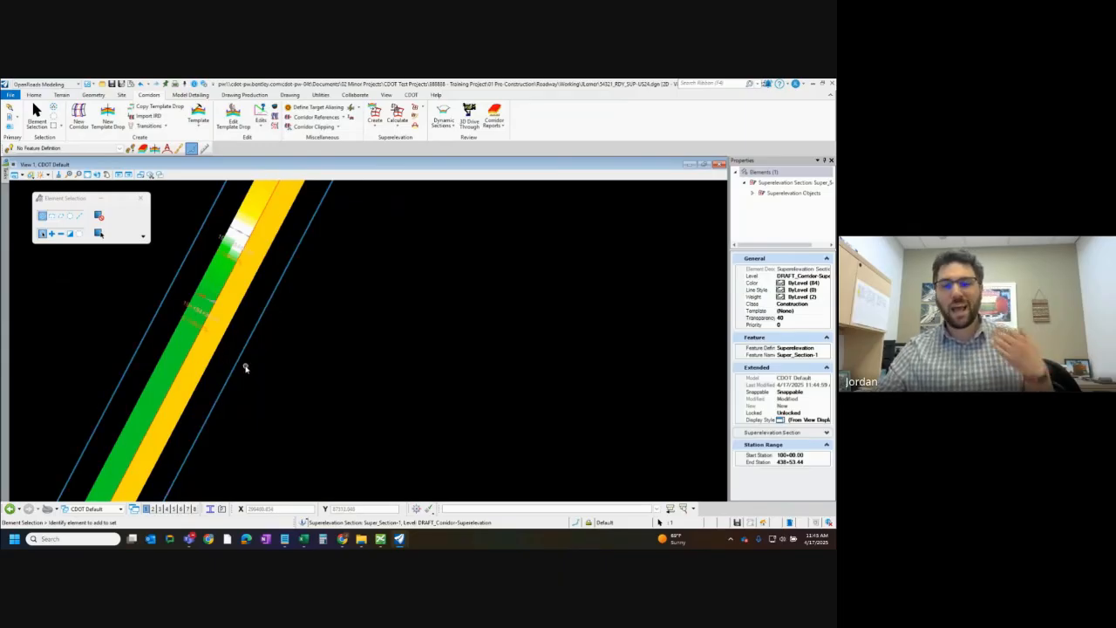
{"action": "scroll", "coordinate": [254, 294], "scroll_direction": "down", "scroll_amount": 3}
{"action": "scroll", "coordinate": [182, 371], "scroll_direction": "up", "scroll_amount": 3}
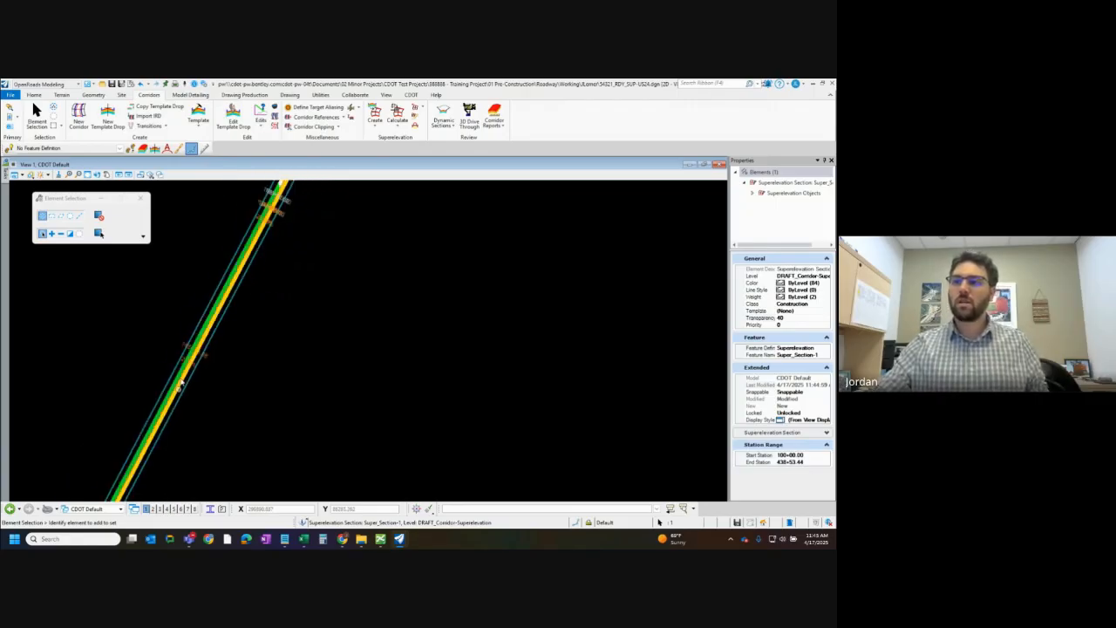
Start a new cross slope point on the green lane, with no distance or slope constraint and a -4% cross slope
{"action": "scroll", "coordinate": [233, 286], "scroll_direction": "up", "scroll_amount": 2}
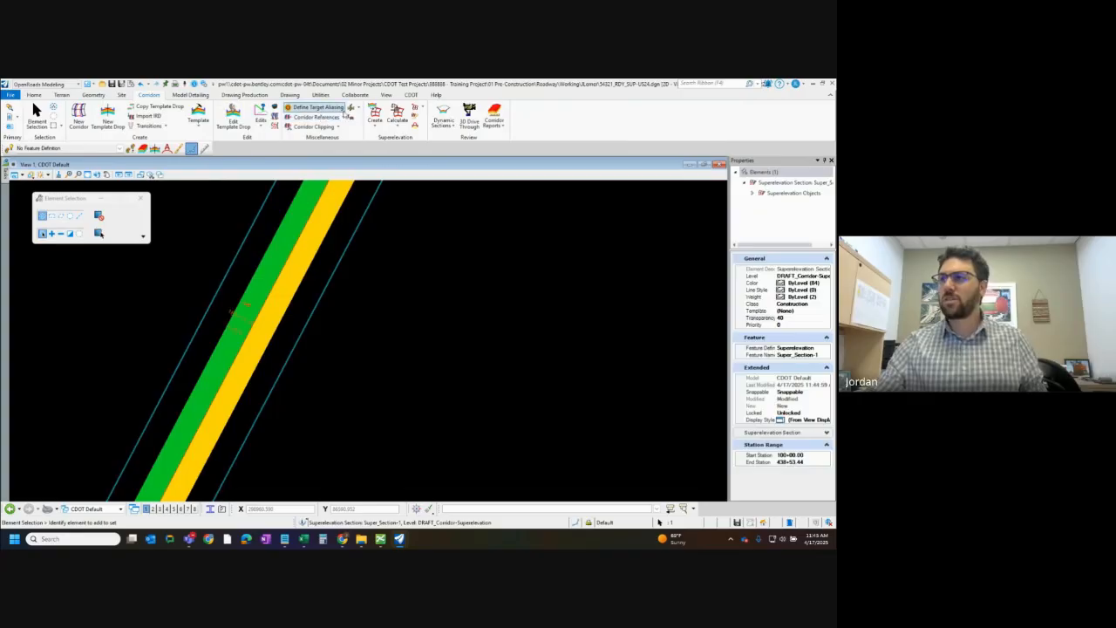
{"action": "left_click", "coordinate": [415, 108]}
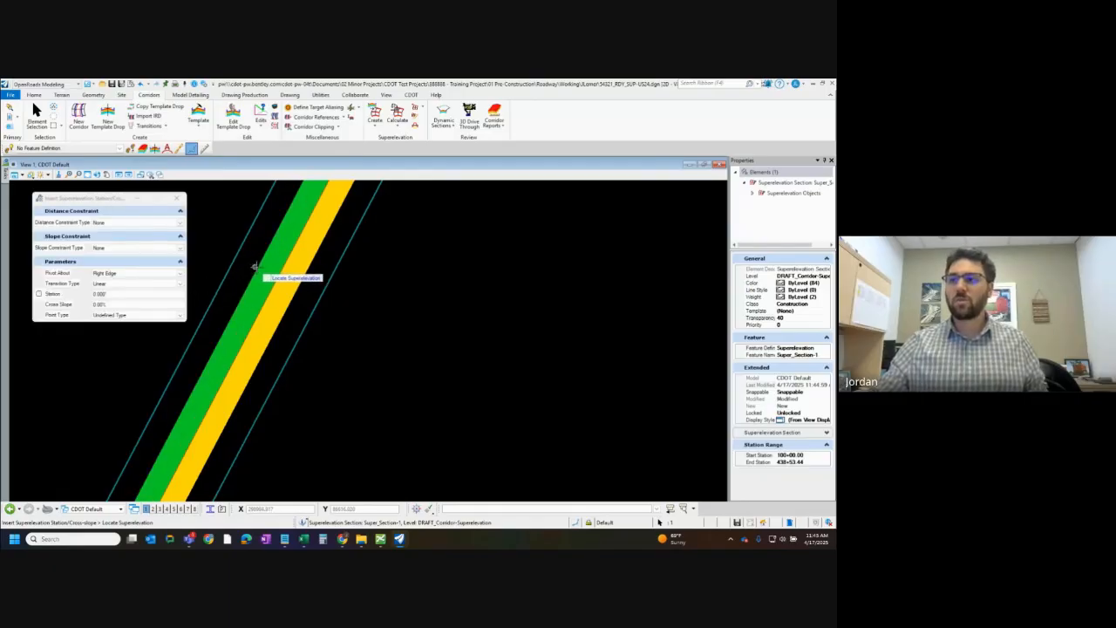
{"action": "left_click", "coordinate": [259, 269]}
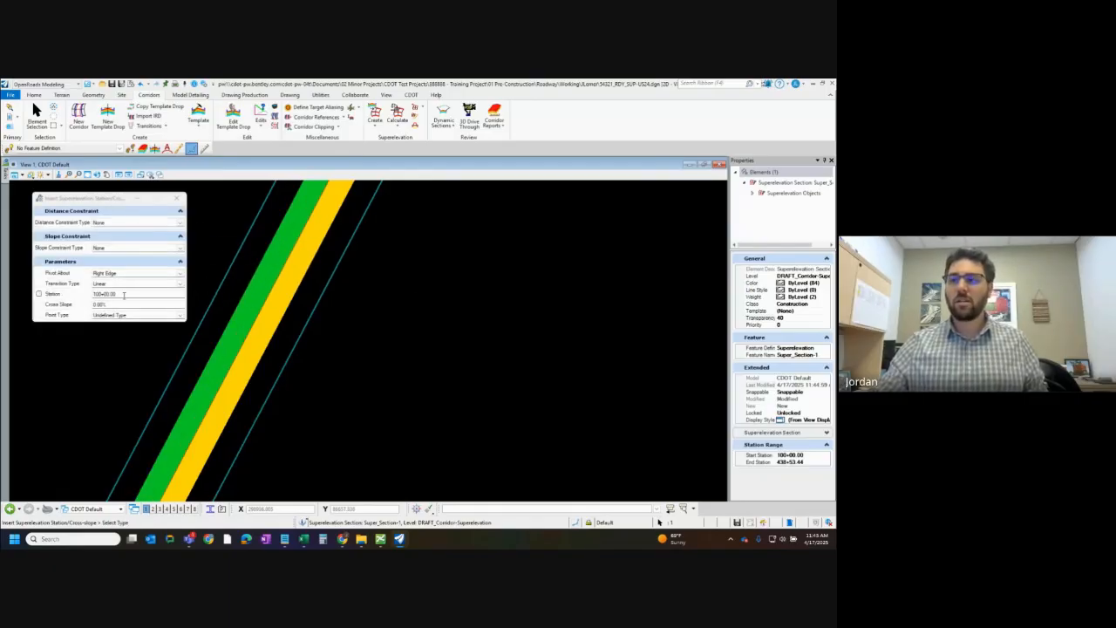
{"action": "left_click", "coordinate": [98, 304]}
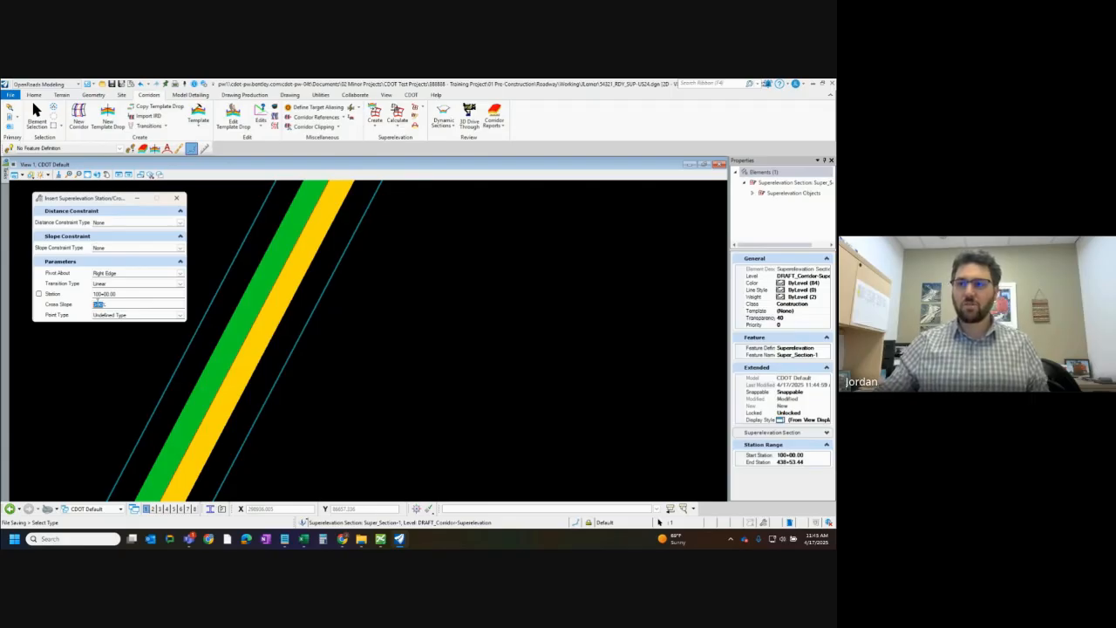
{"action": "key", "text": "Tab"}
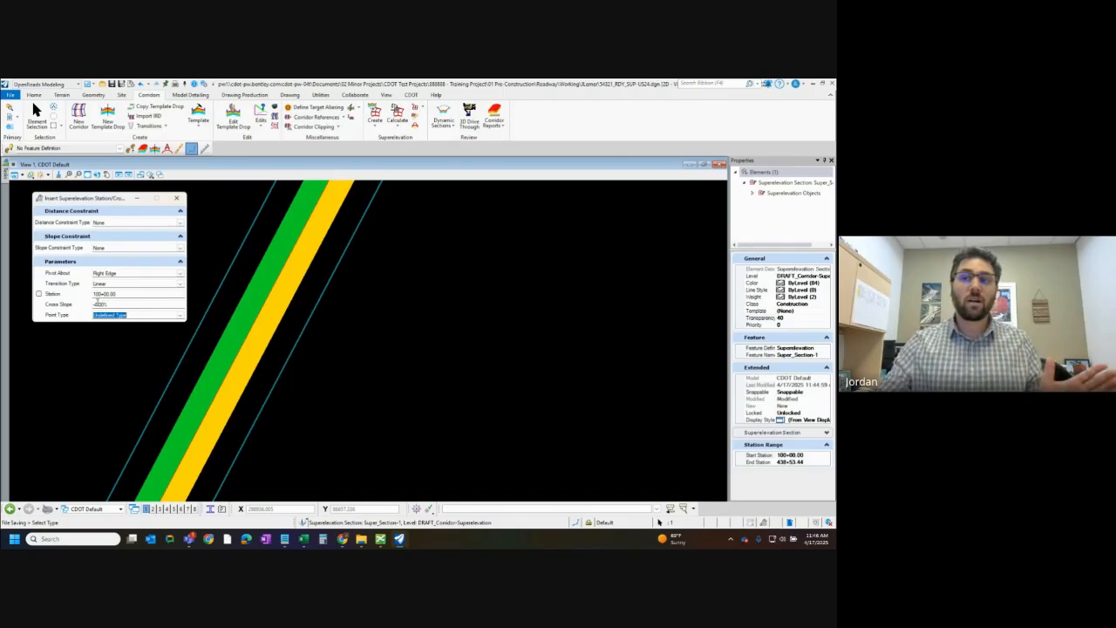
Insert the -4% point up the road from the previous inserted point, with a right-edge pivot, linear transition and Undefined Type point type
{"action": "left_click", "coordinate": [233, 216]}
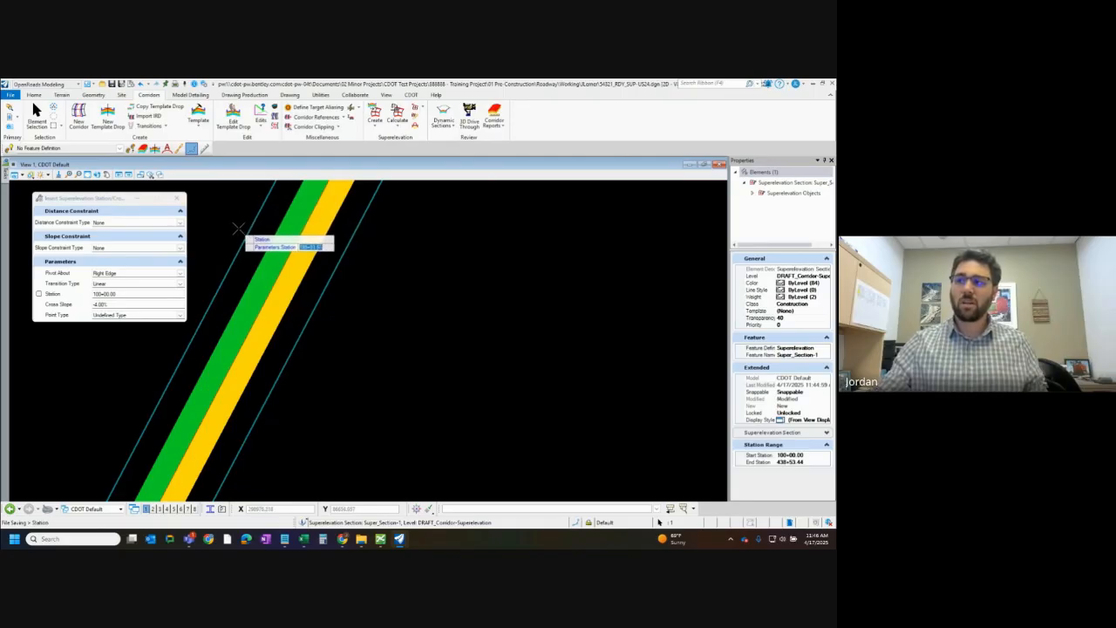
{"action": "left_click", "coordinate": [233, 230]}
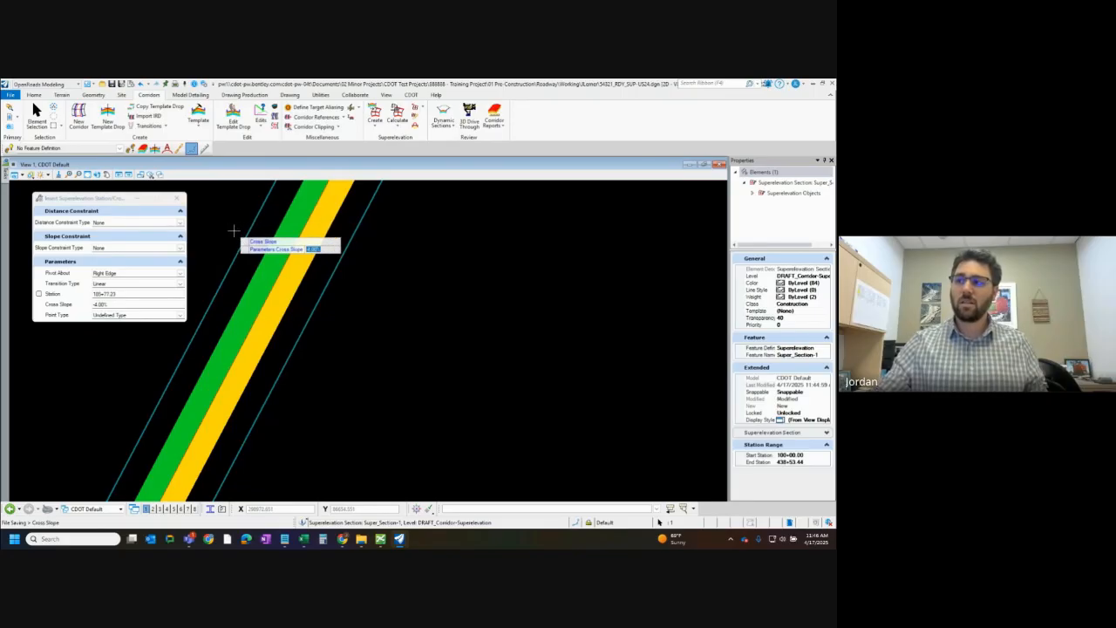
{"action": "left_click", "coordinate": [234, 231]}
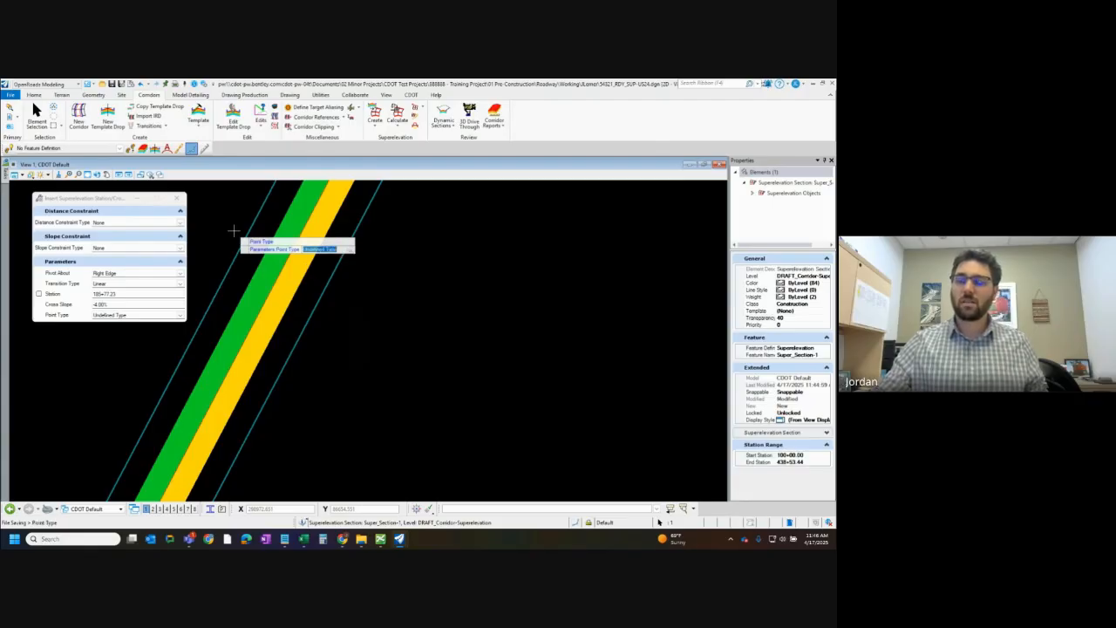
{"action": "left_click", "coordinate": [234, 230]}
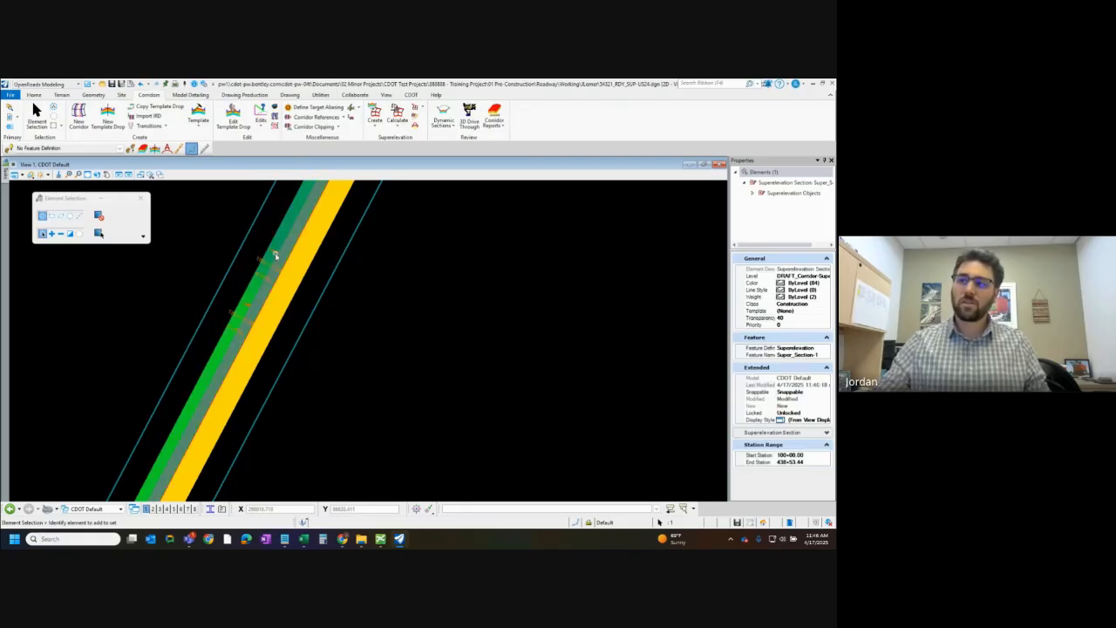
Open the superelevation section Super_Section-1 in the Superelevation Editor
{"action": "scroll", "coordinate": [162, 390], "scroll_direction": "down", "scroll_amount": 2}
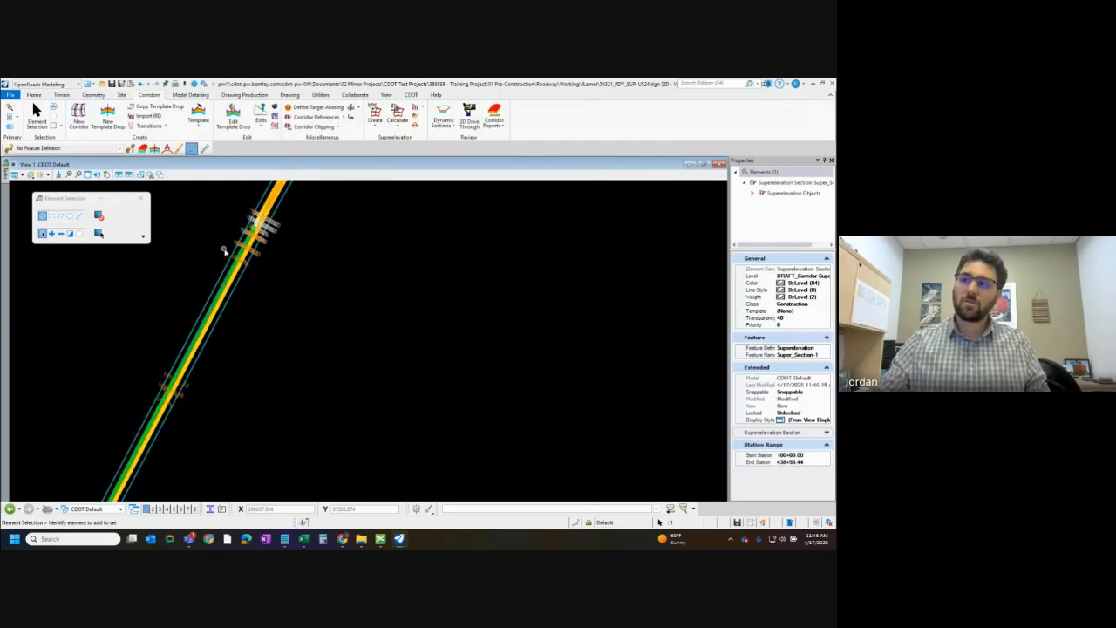
{"action": "scroll", "coordinate": [234, 253], "scroll_direction": "up", "scroll_amount": 2}
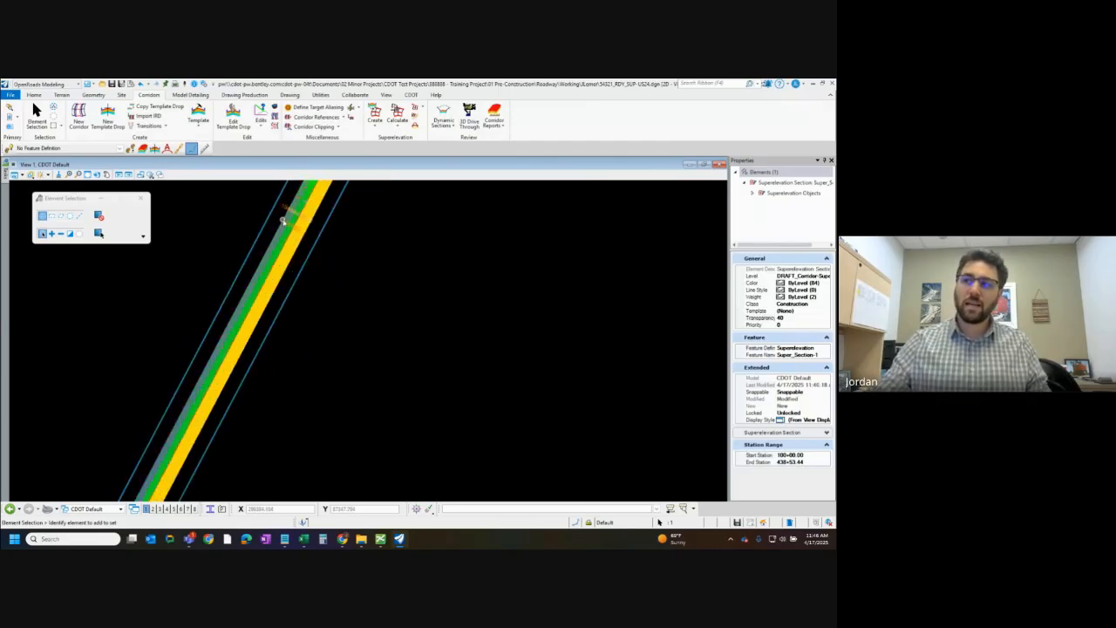
{"action": "scroll", "coordinate": [154, 407], "scroll_direction": "down", "scroll_amount": 2}
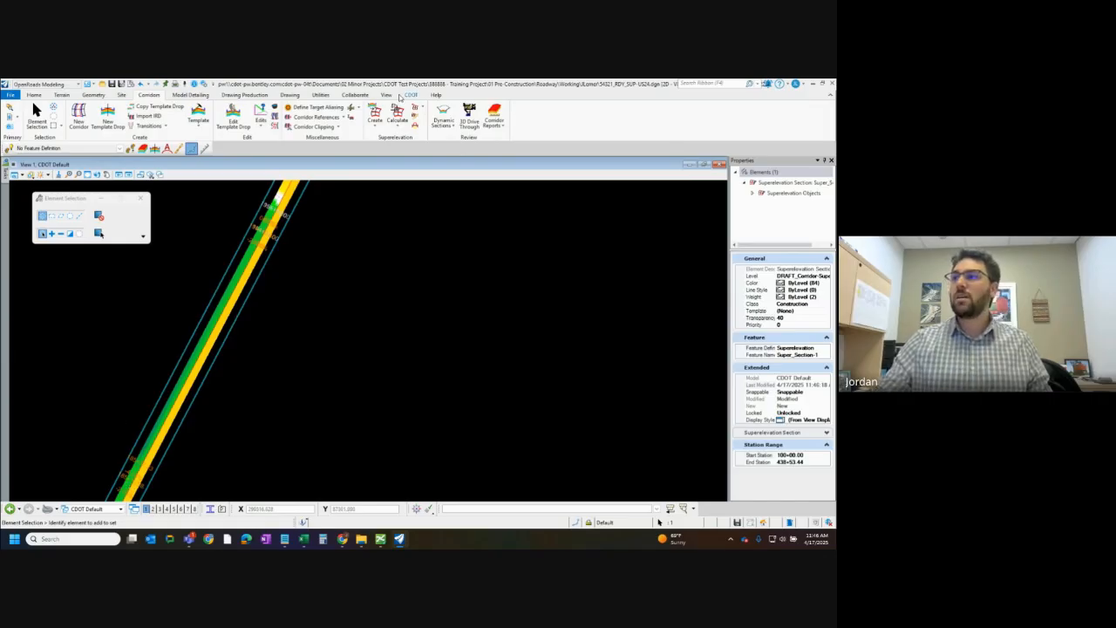
{"action": "scroll", "coordinate": [144, 408], "scroll_direction": "down", "scroll_amount": 2}
{"action": "scroll", "coordinate": [133, 488], "scroll_direction": "up", "scroll_amount": 2}
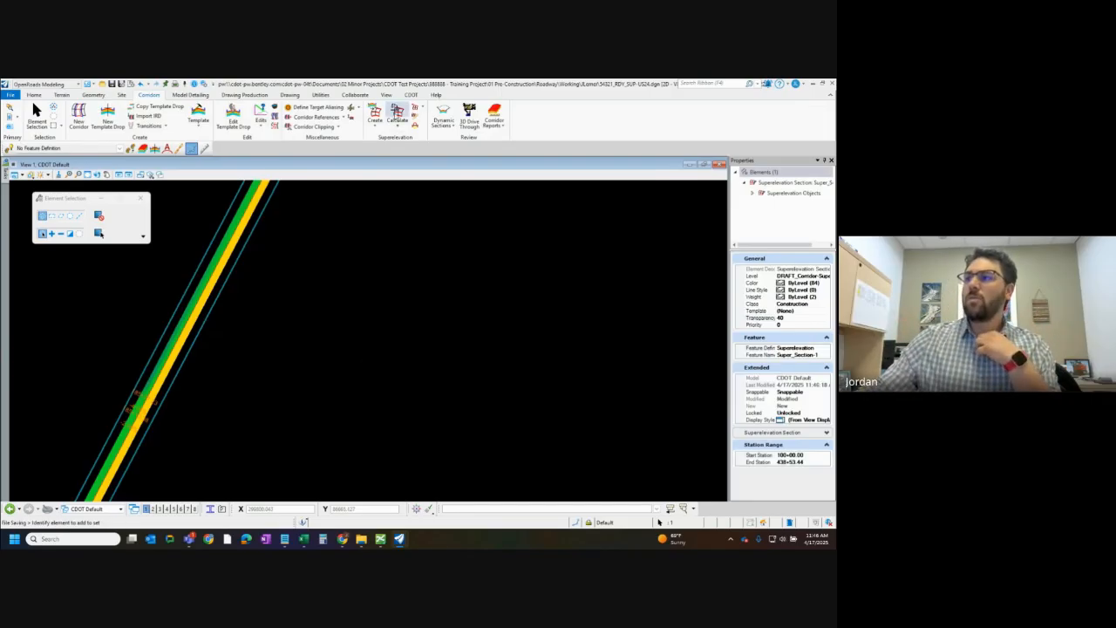
{"action": "left_click", "coordinate": [422, 107]}
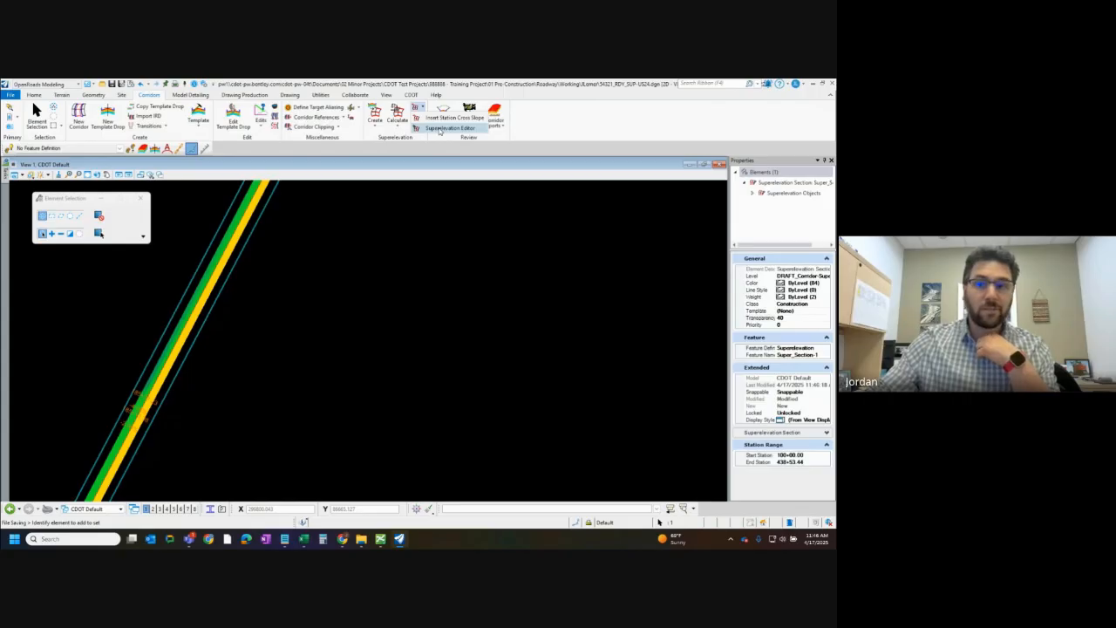
{"action": "left_click", "coordinate": [441, 129]}
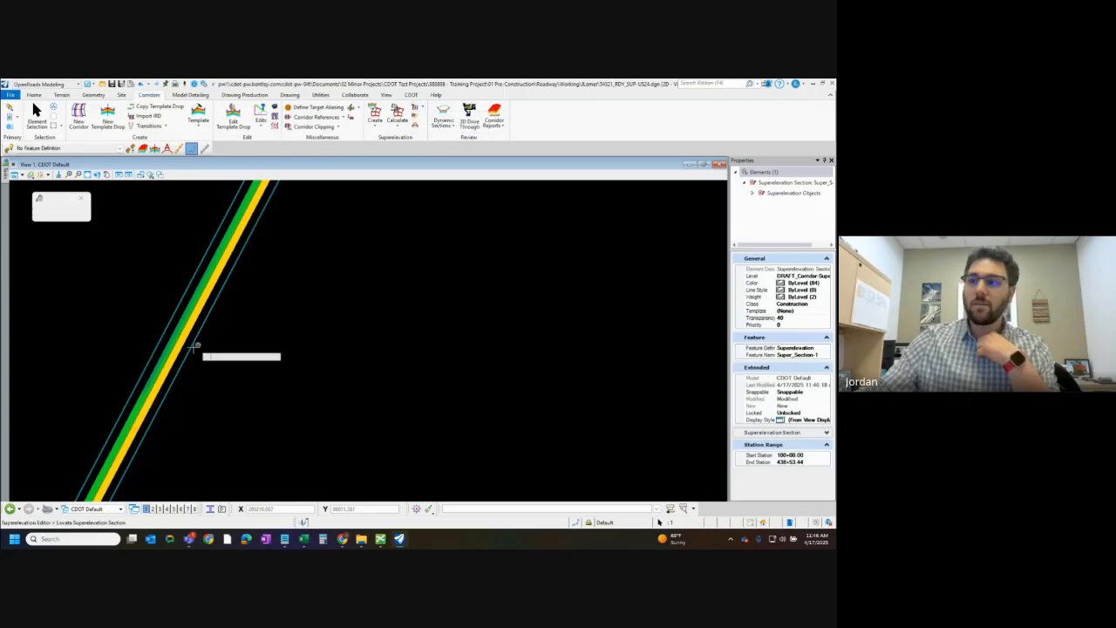
{"action": "left_click", "coordinate": [144, 368]}
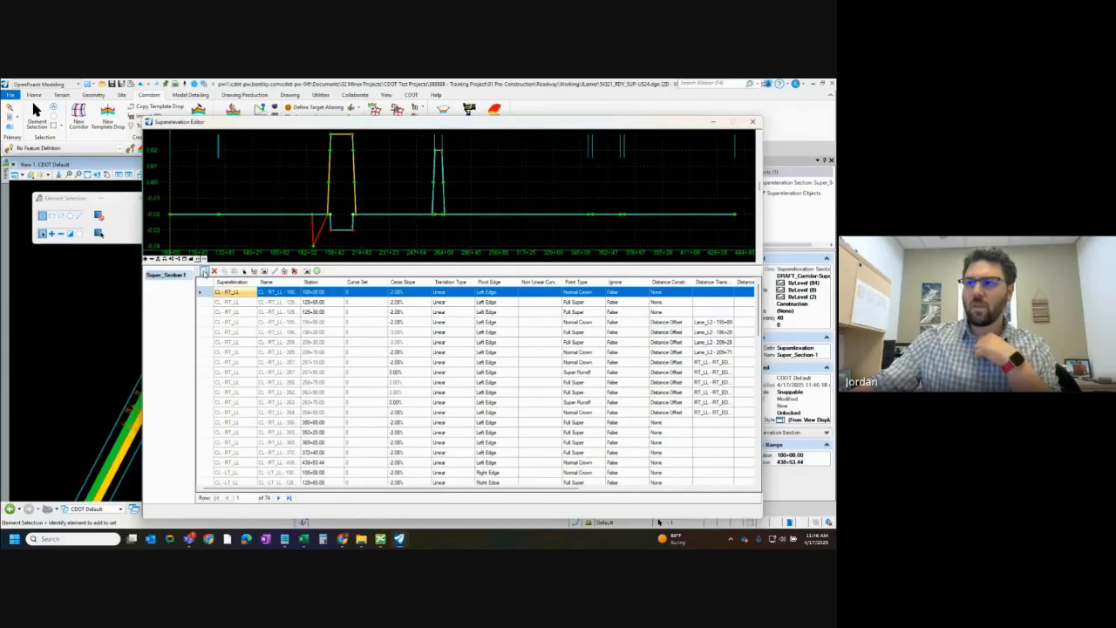
{"action": "left_click", "coordinate": [203, 272]}
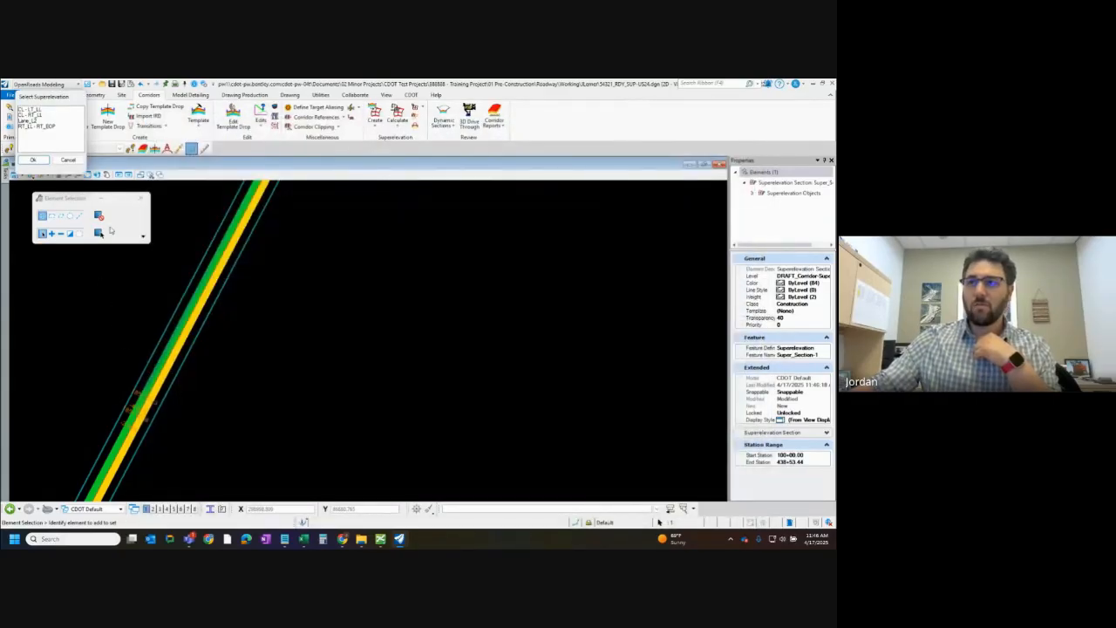
{"action": "left_click_drag", "start_coordinate": [31, 97], "coordinate": [104, 279]}
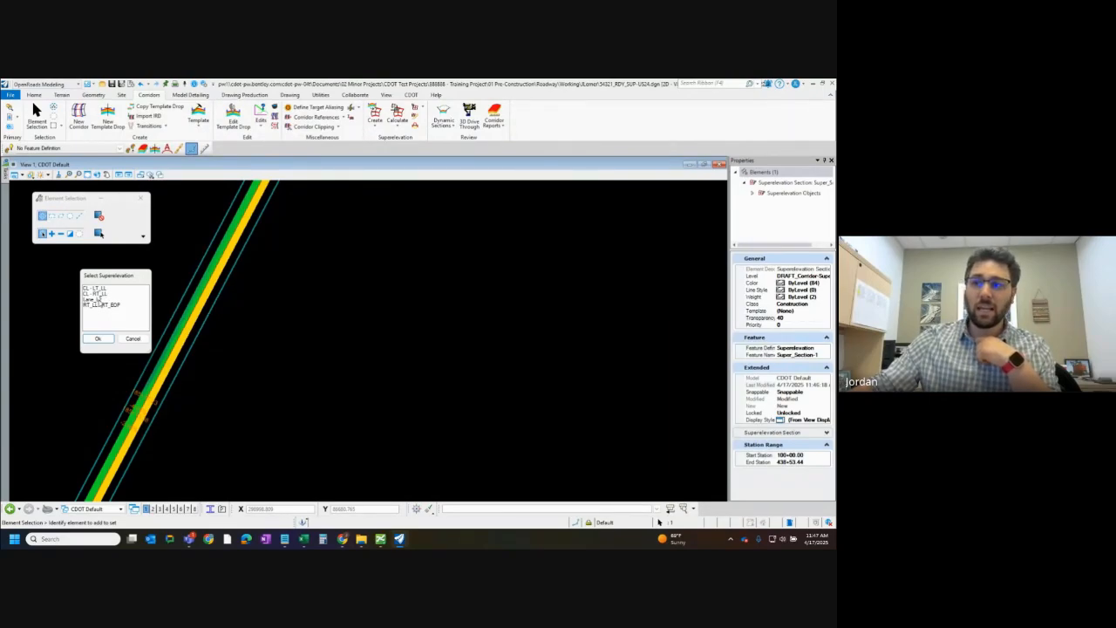
{"action": "left_click", "coordinate": [103, 305]}
{"action": "left_click", "coordinate": [98, 338]}
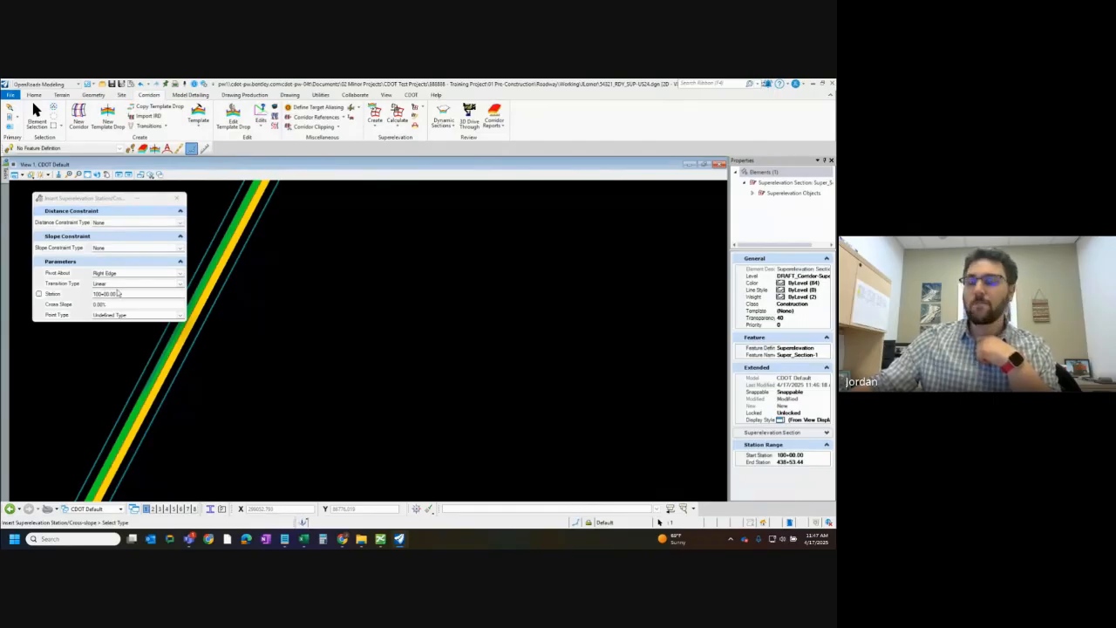
{"action": "right_click", "coordinate": [115, 365]}
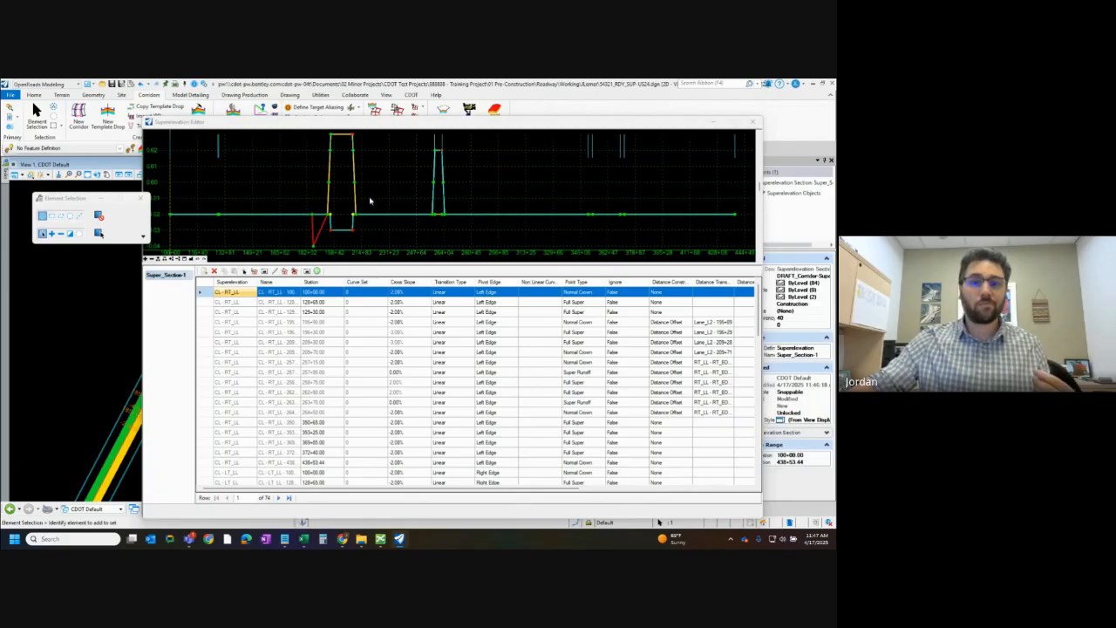
Close the Superelevation Editor and deselect the superelevation section in plan view
{"action": "left_click", "coordinate": [198, 261]}
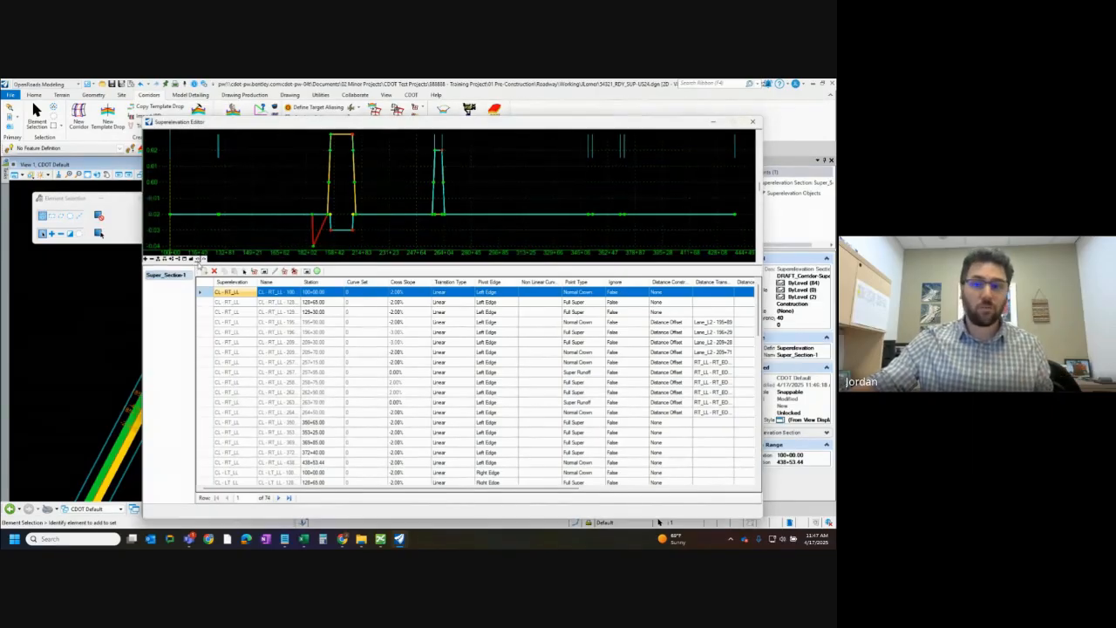
{"action": "left_click", "coordinate": [753, 121]}
{"action": "left_click", "coordinate": [398, 127]}
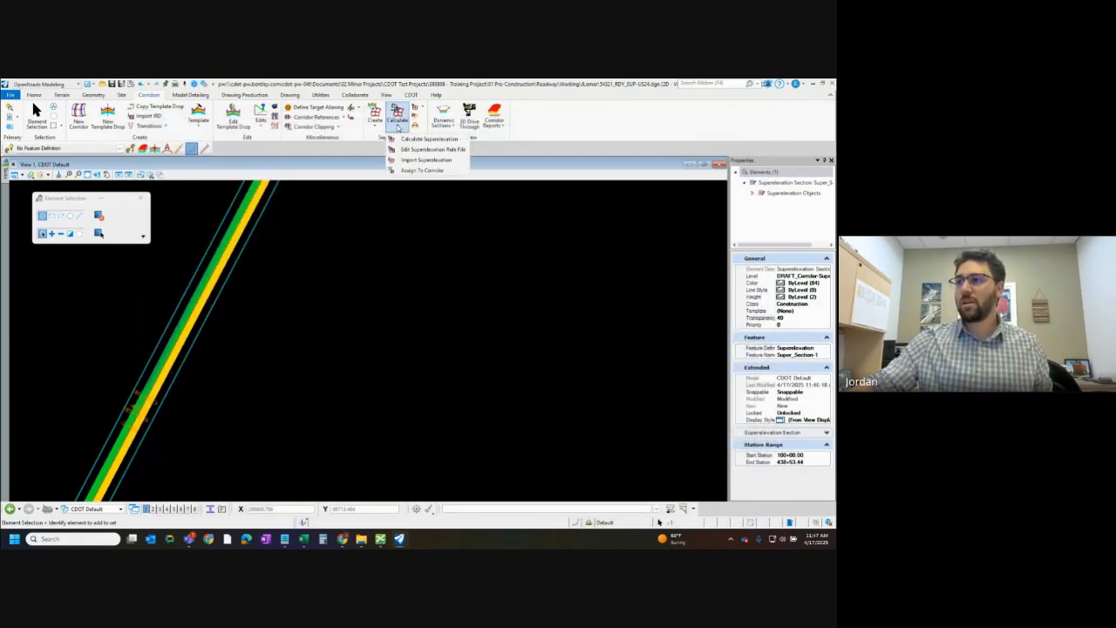
{"action": "left_click", "coordinate": [398, 127]}
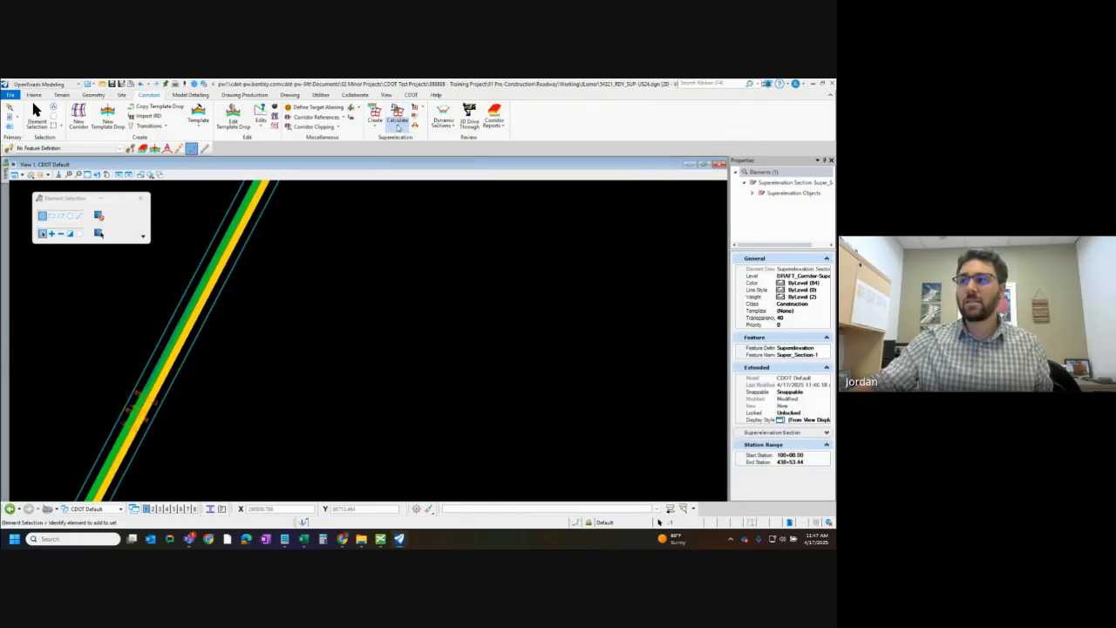
{"action": "left_click", "coordinate": [93, 316]}
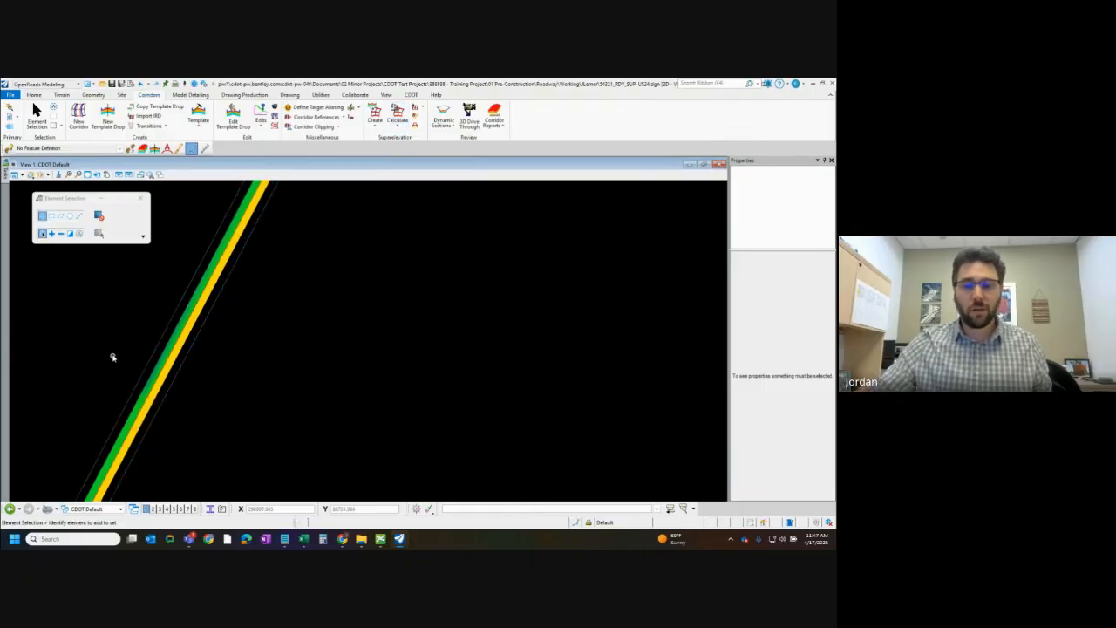